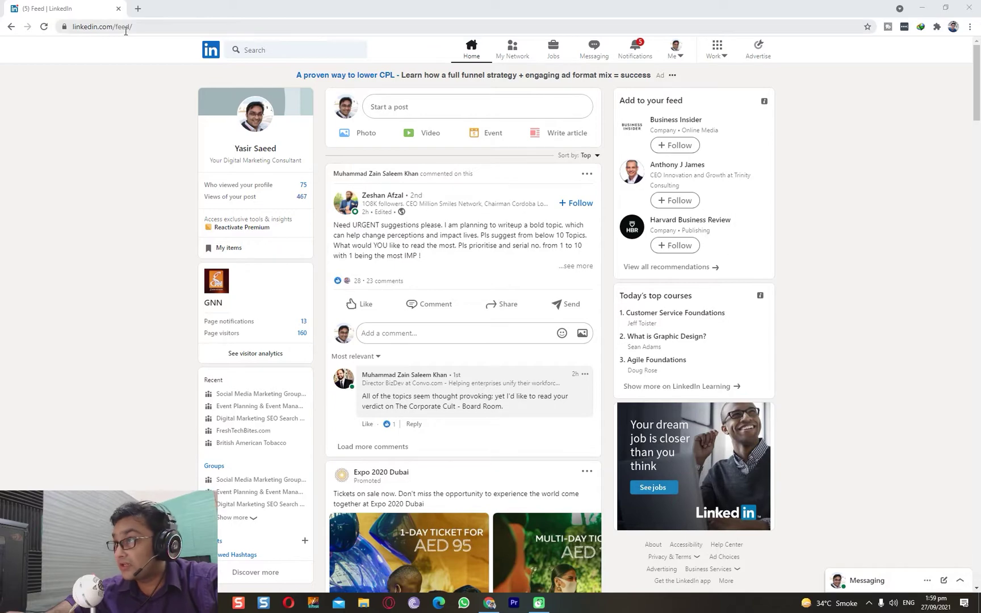
- Scroll the home feed and expand the job-opportunity post listing SEO and developer openings
scroll(1, 245, "down", 20)
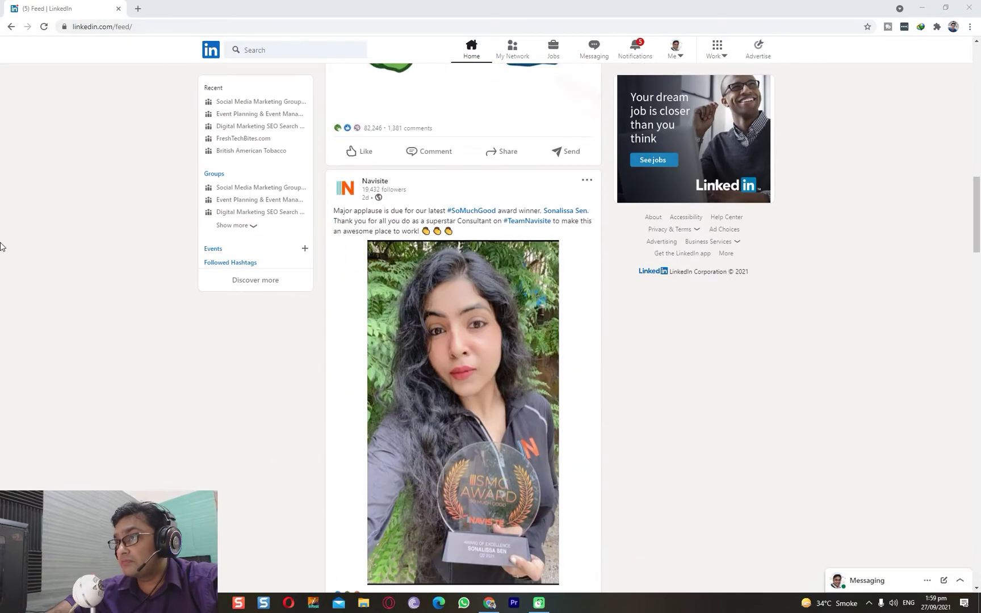
scroll(784, 528, "down", 6)
scroll(495, 288, "down", 6)
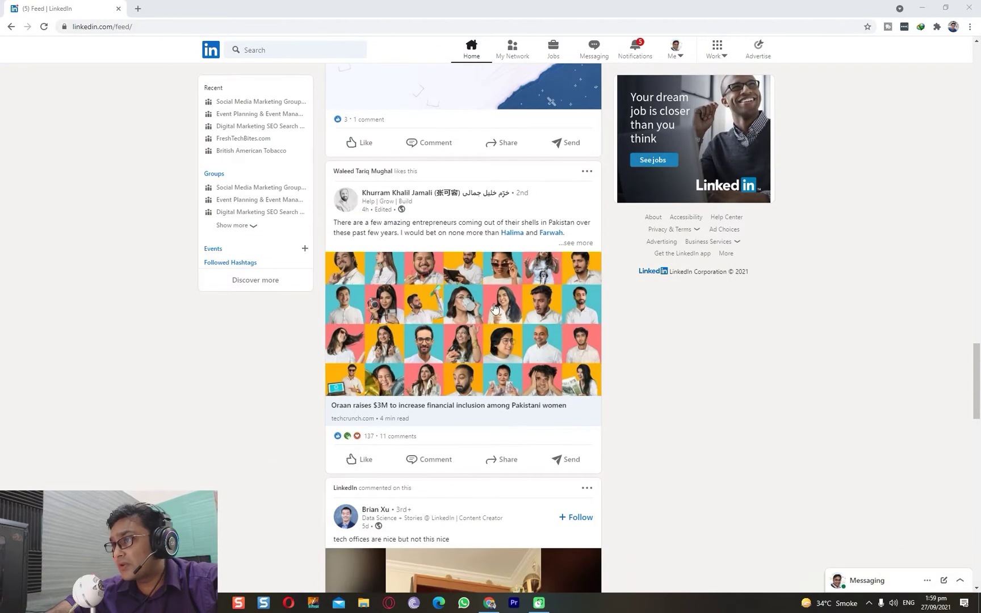
scroll(519, 422, "down", 5)
scroll(521, 419, "down", 5)
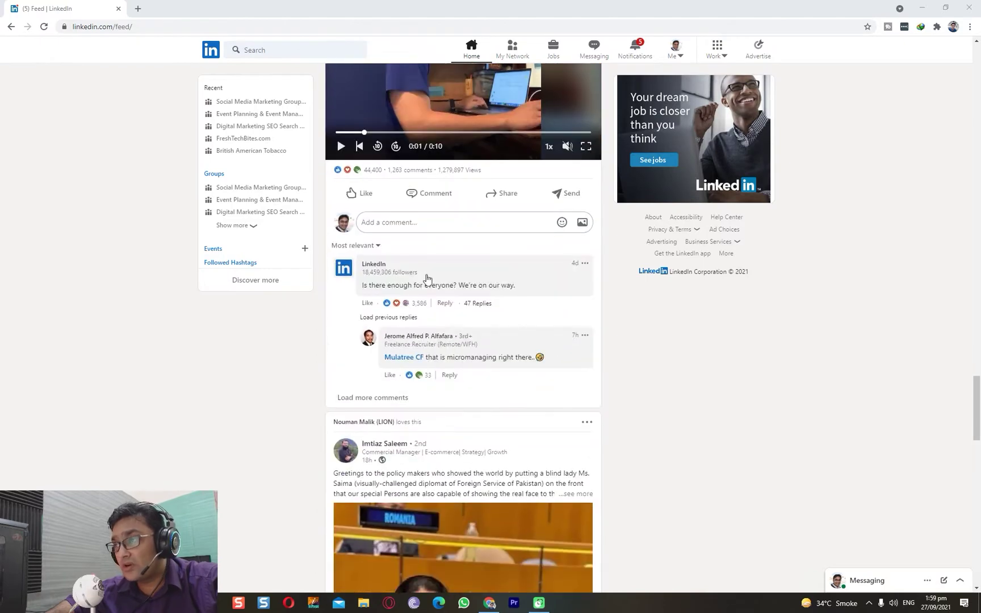
scroll(488, 401, "down", 2)
scroll(481, 363, "down", 10)
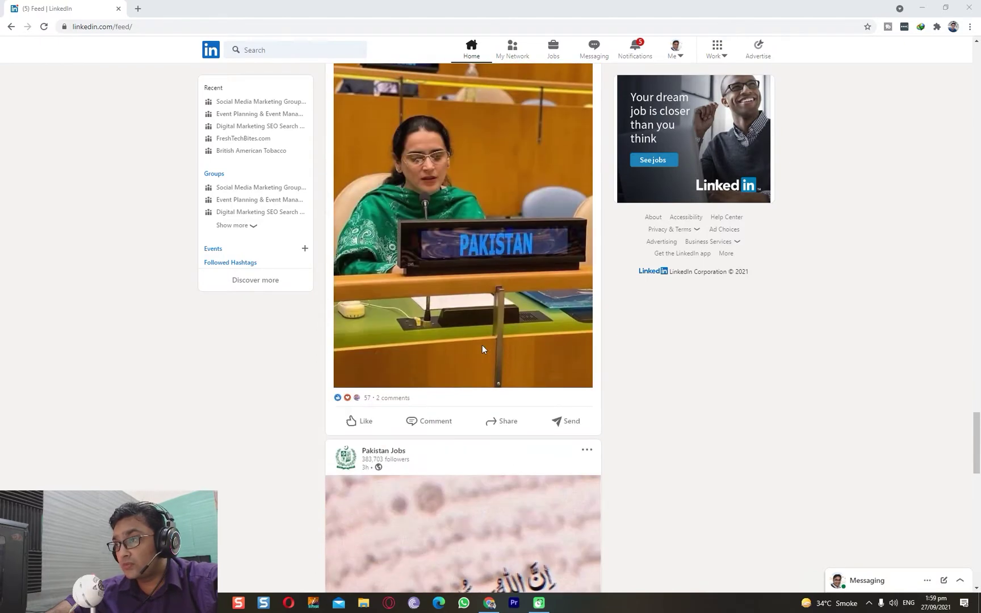
scroll(480, 356, "down", 5)
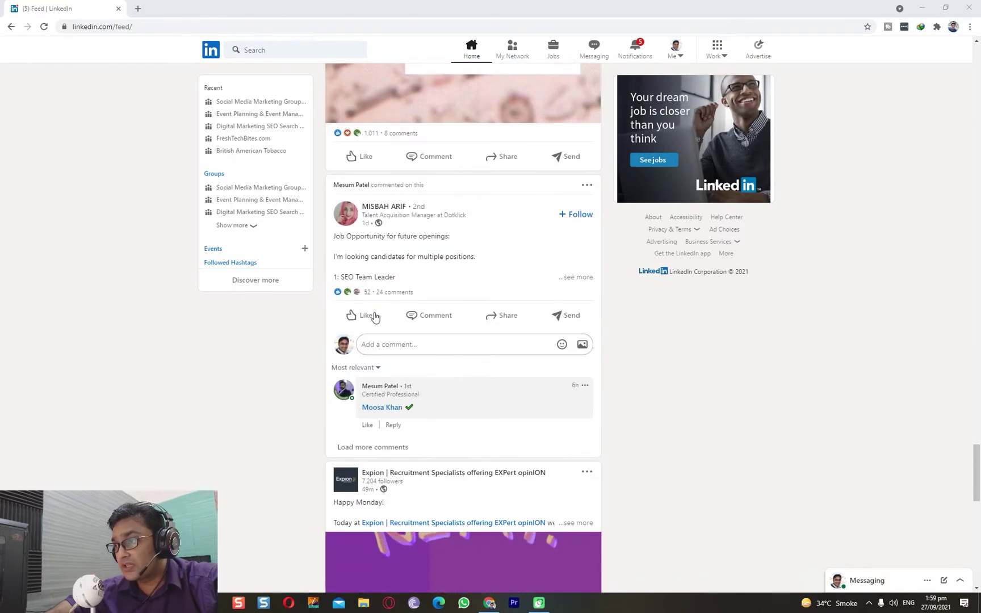
left_click(566, 278)
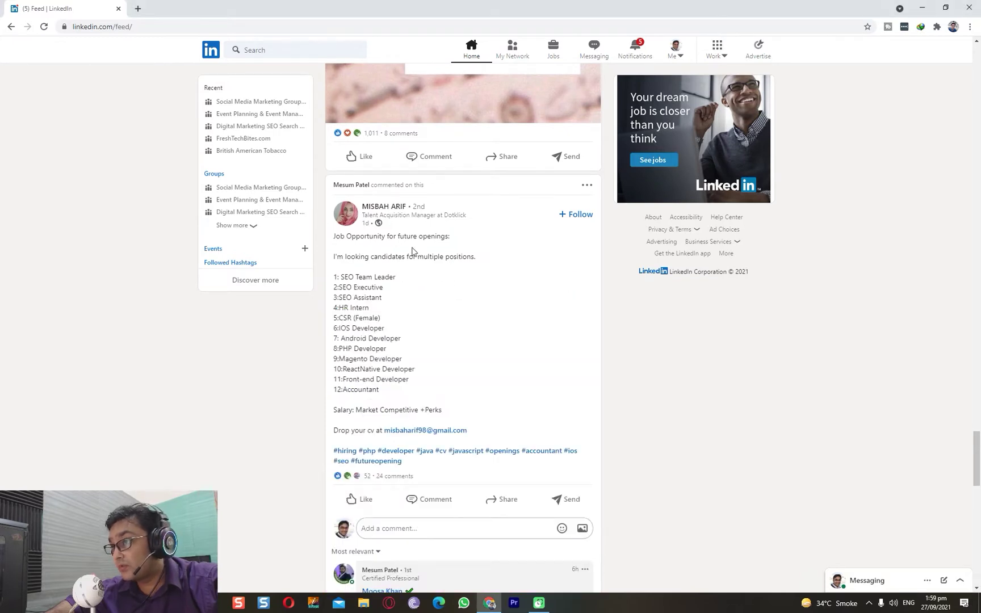
scroll(353, 279, "down", 2)
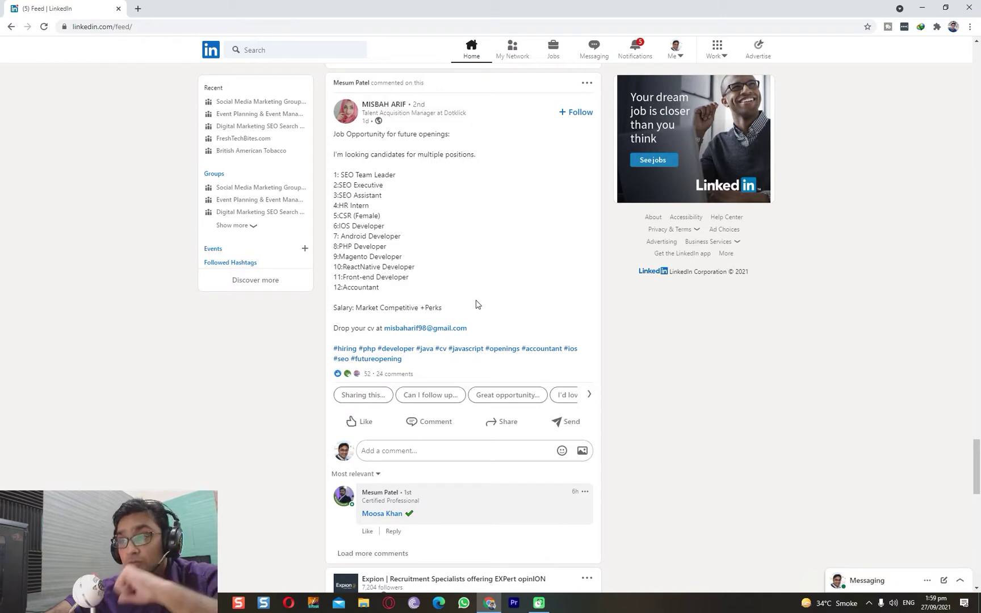
left_click(552, 47)
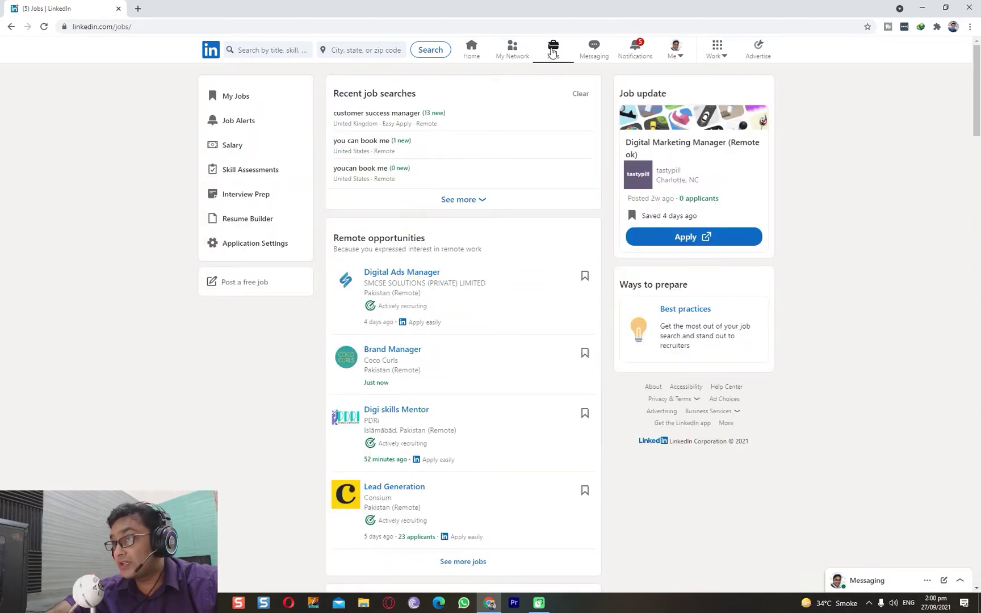
- Browse the Jobs page's recent searches and remote recommendations, then return to the top
scroll(672, 444, "down", 10)
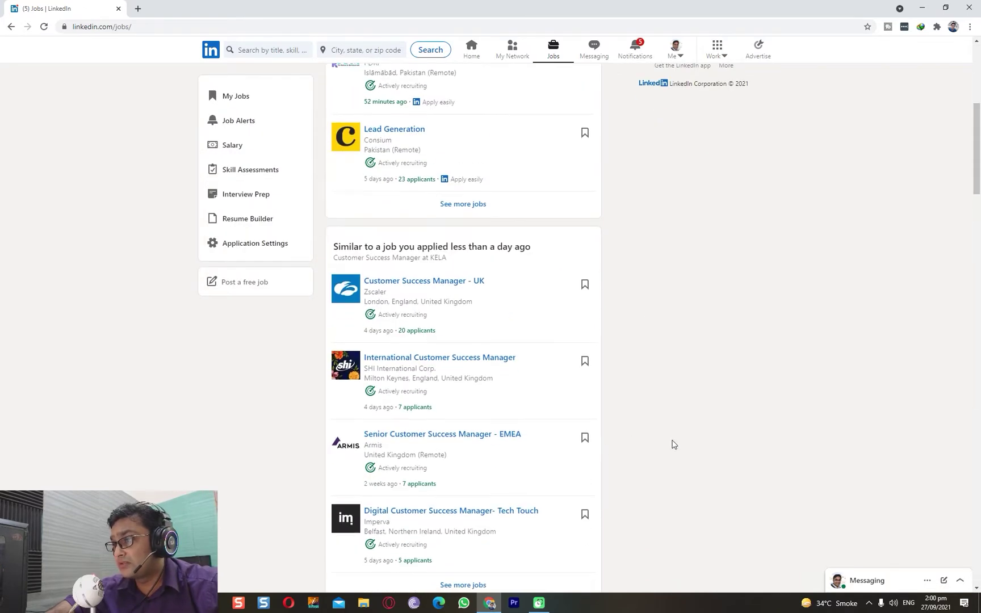
scroll(682, 306, "up", 5)
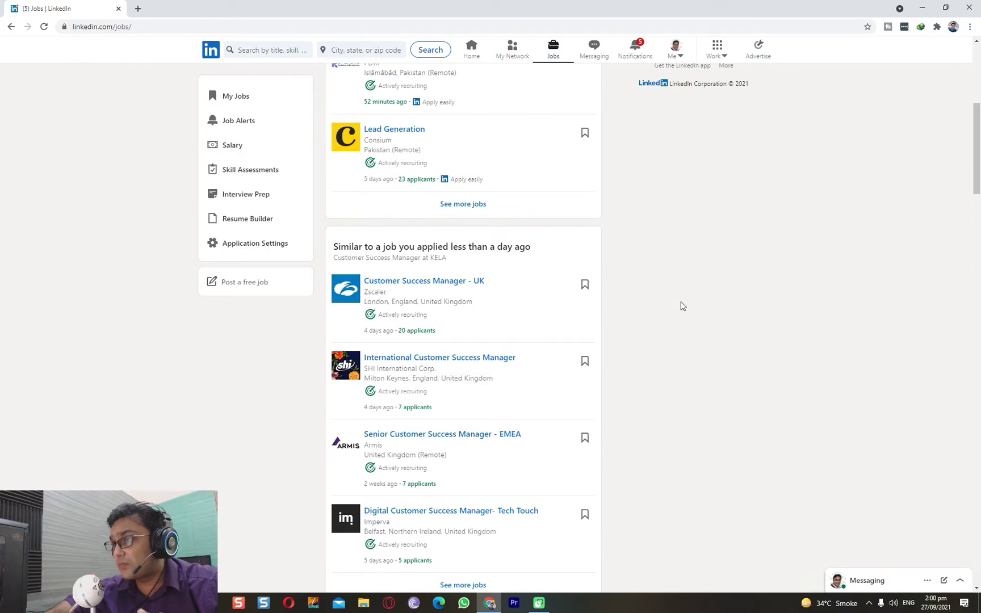
scroll(682, 306, "down", 2)
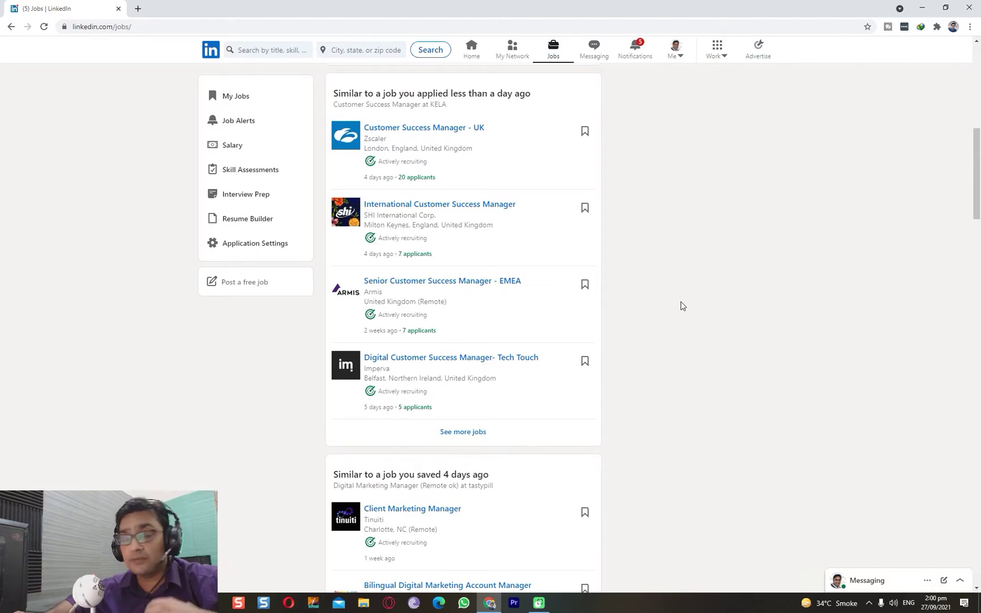
scroll(682, 306, "up", 9)
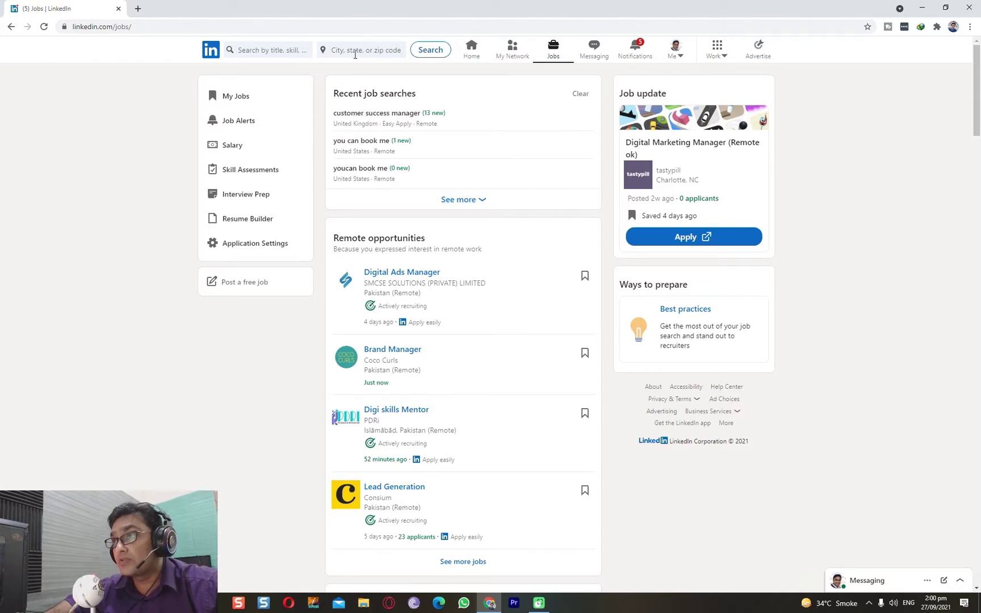
left_click(355, 52)
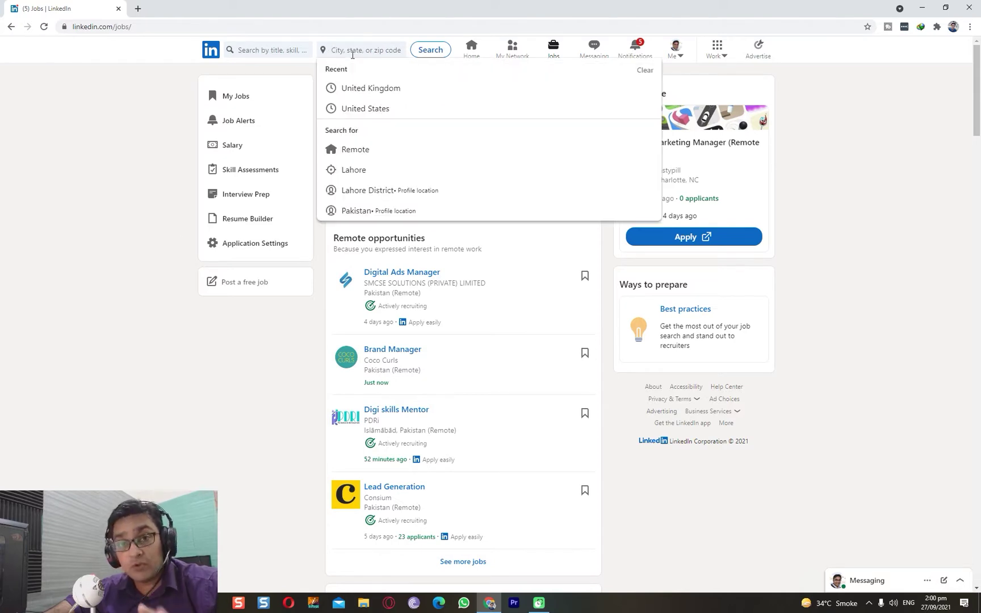
- Search Remote jobs with the location changed from United Kingdom to United States
left_click(370, 150)
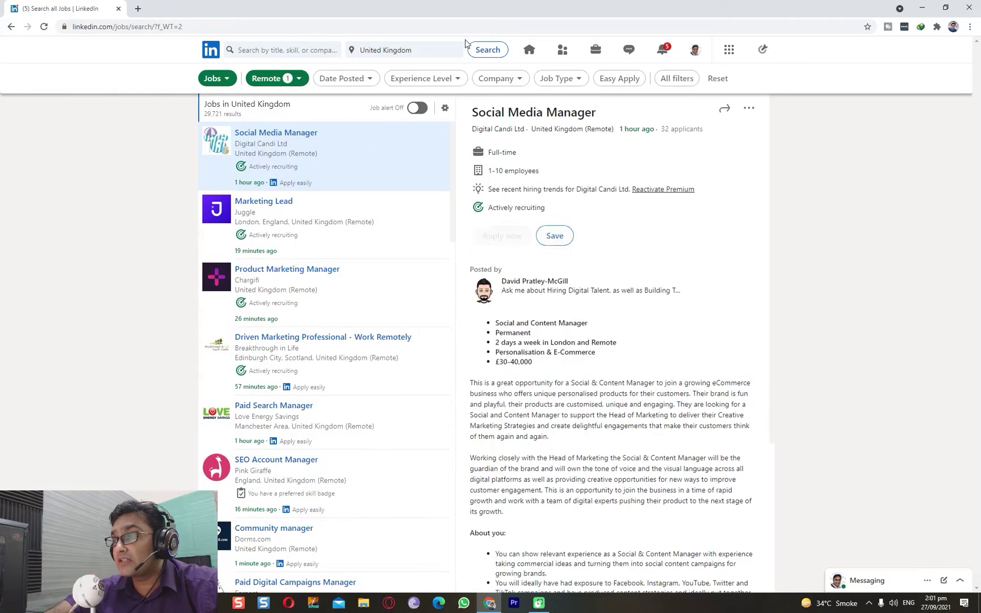
left_click(422, 48)
triple_click(422, 47)
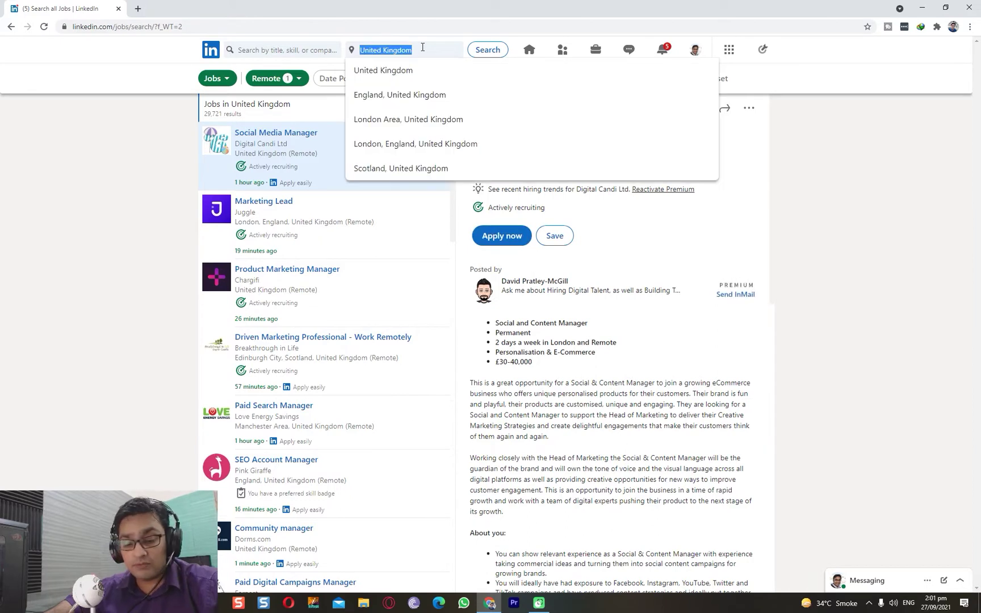
type("uni")
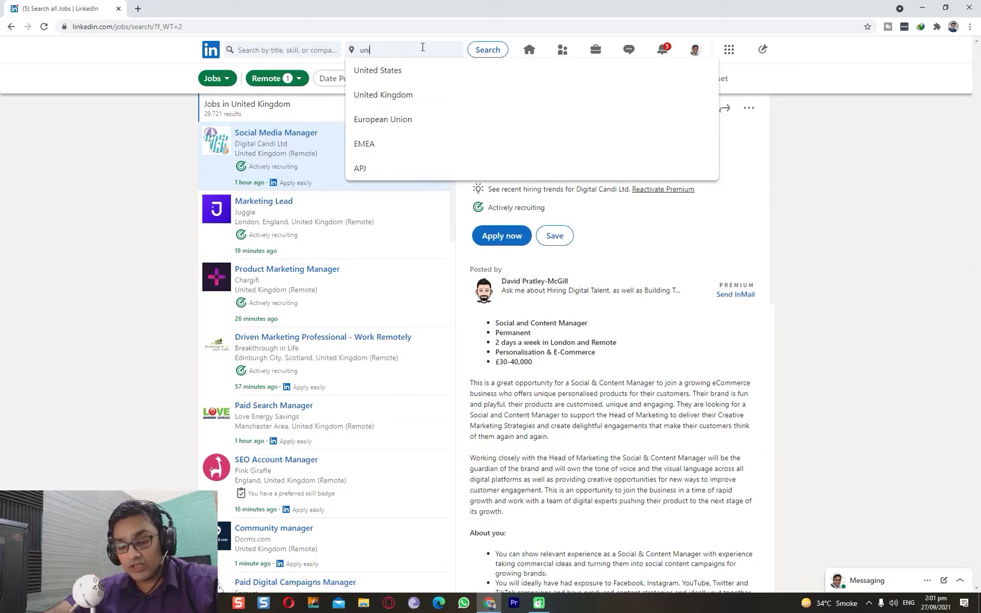
type("ted states")
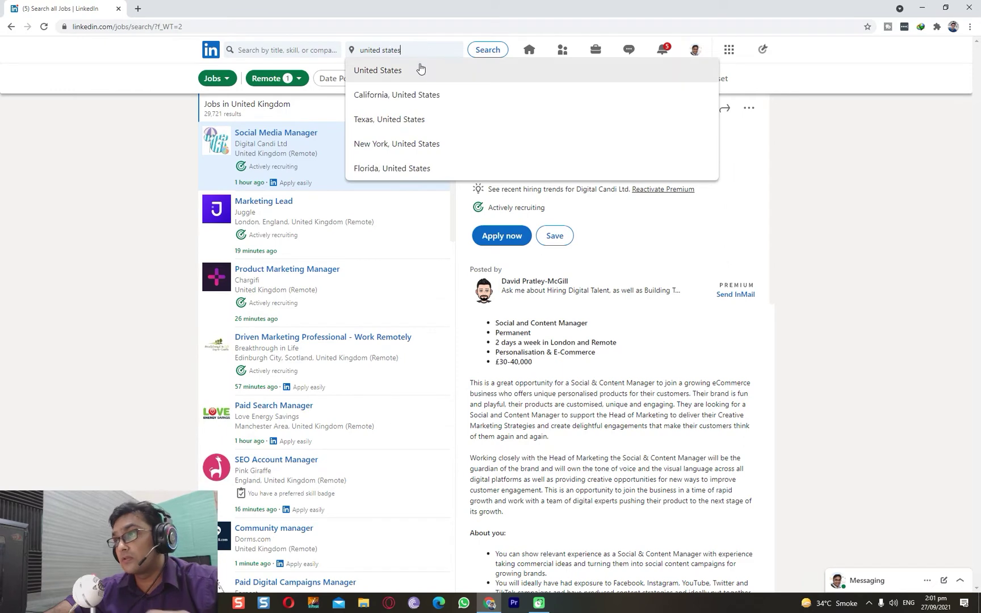
left_click(421, 71)
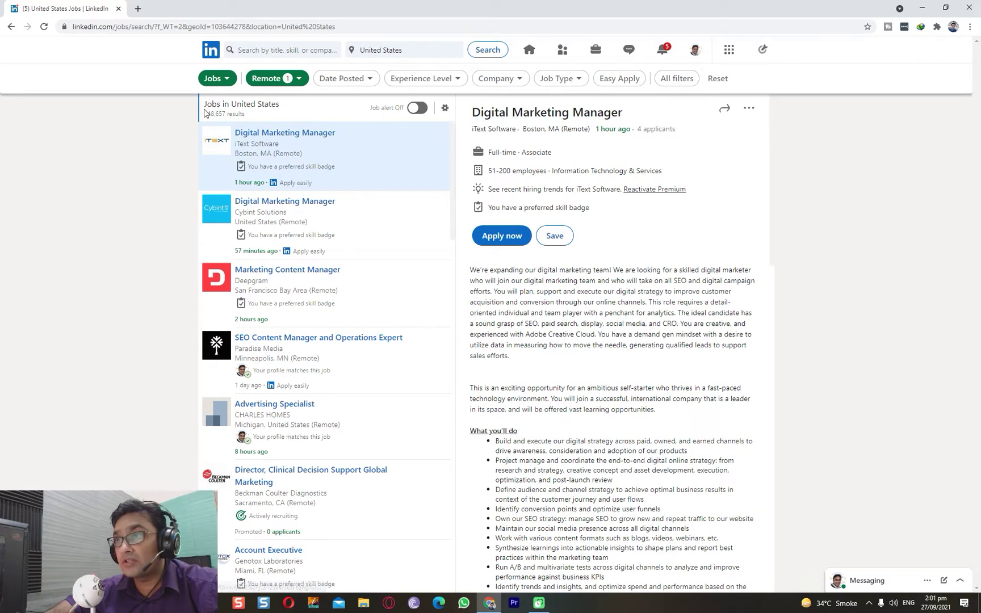
left_click_drag(205, 113, 239, 113)
left_click(236, 112)
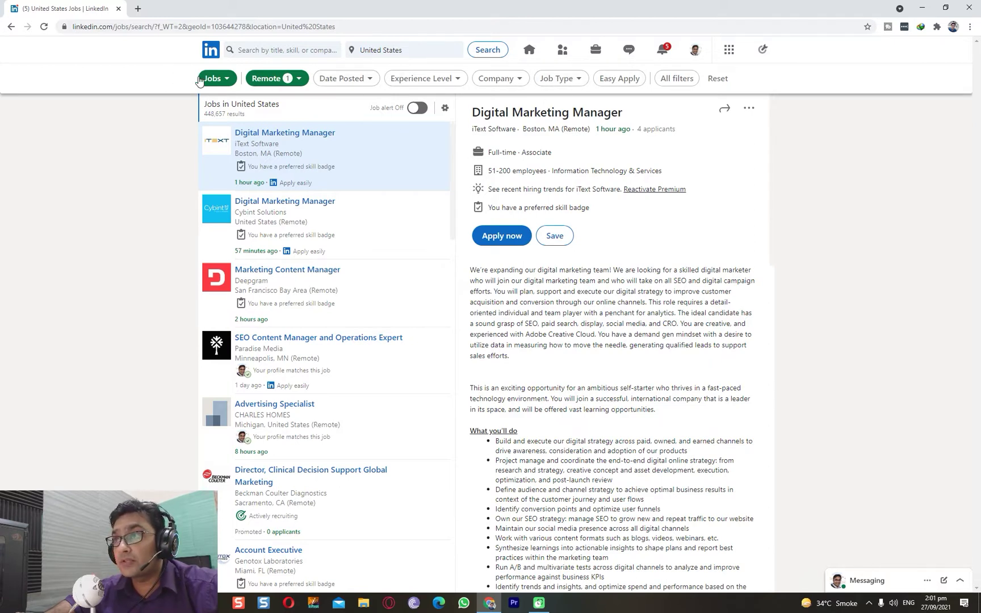
- Filter the remote United States results to jobs posted in the Past 24 hours
left_click(370, 80)
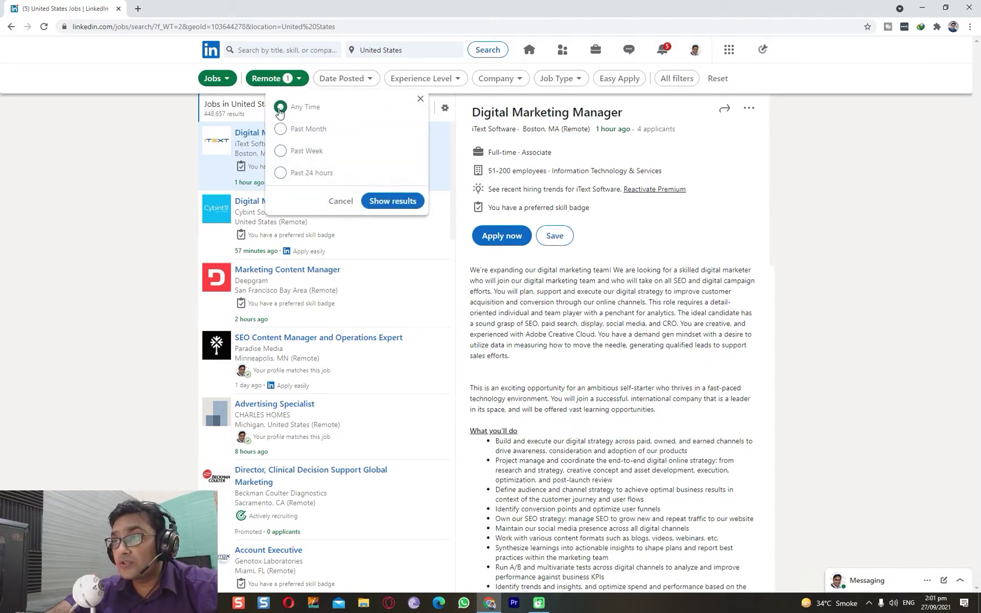
left_click(285, 175)
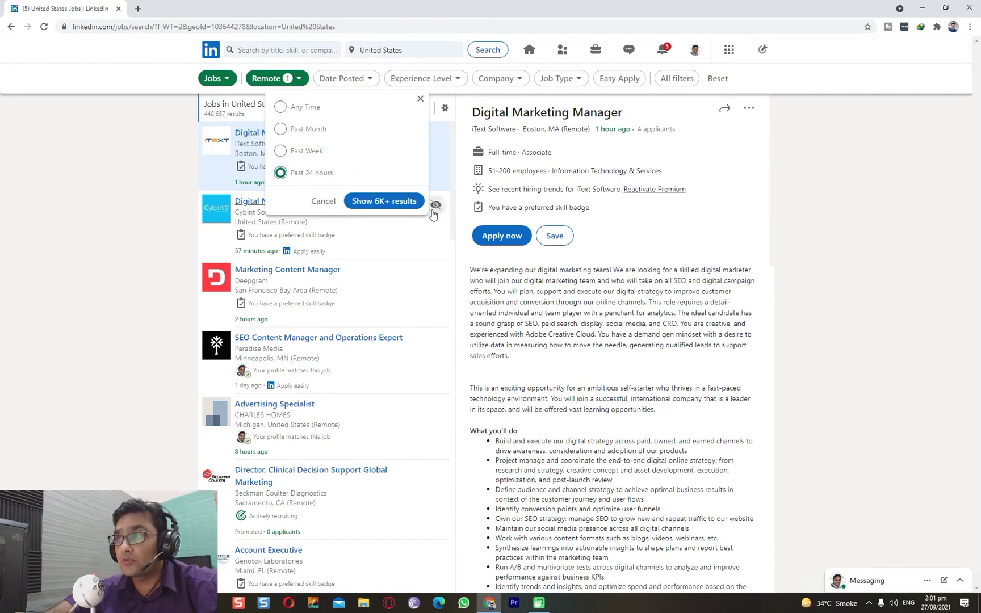
left_click(390, 208)
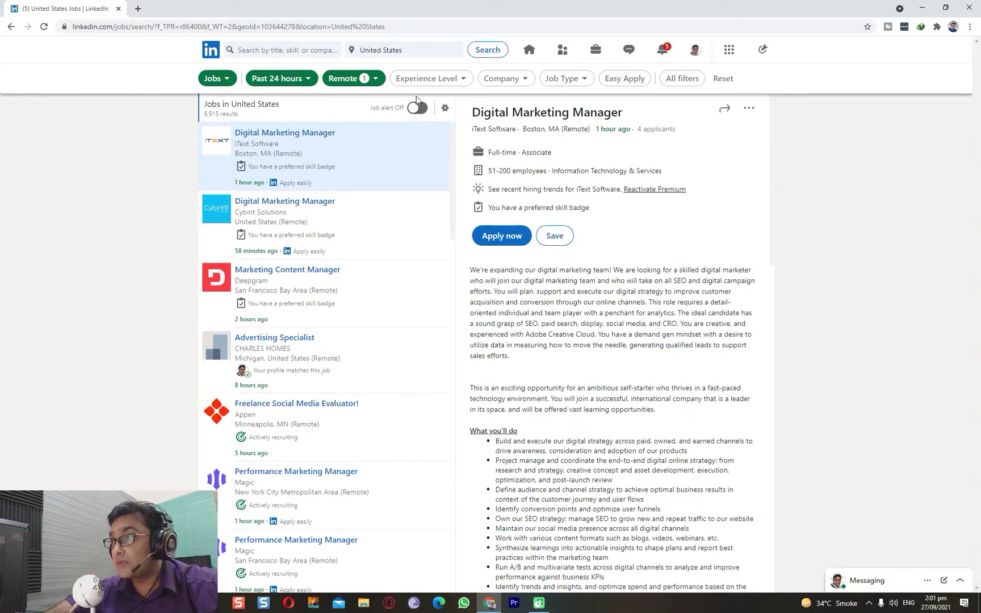
- Open the Experience Level filter and cancel it without changes
scroll(412, 230, "down", 5)
scroll(412, 230, "up", 5)
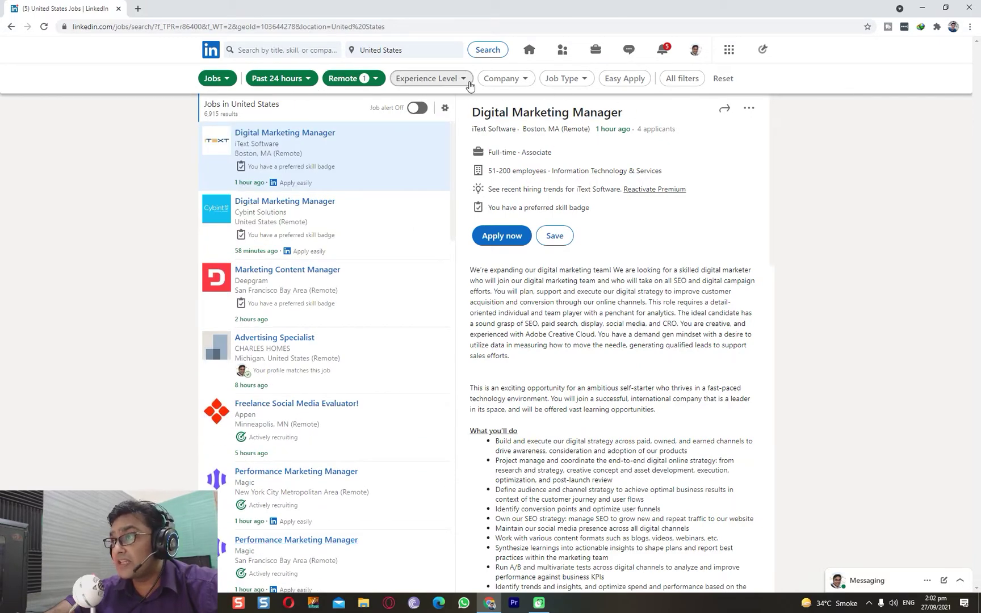
left_click(441, 84)
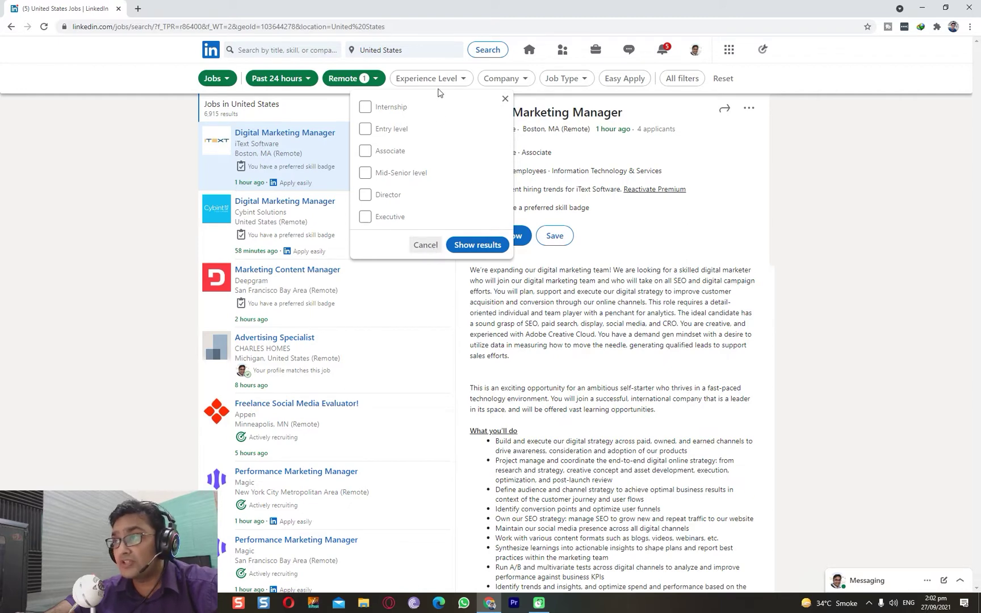
left_click(426, 244)
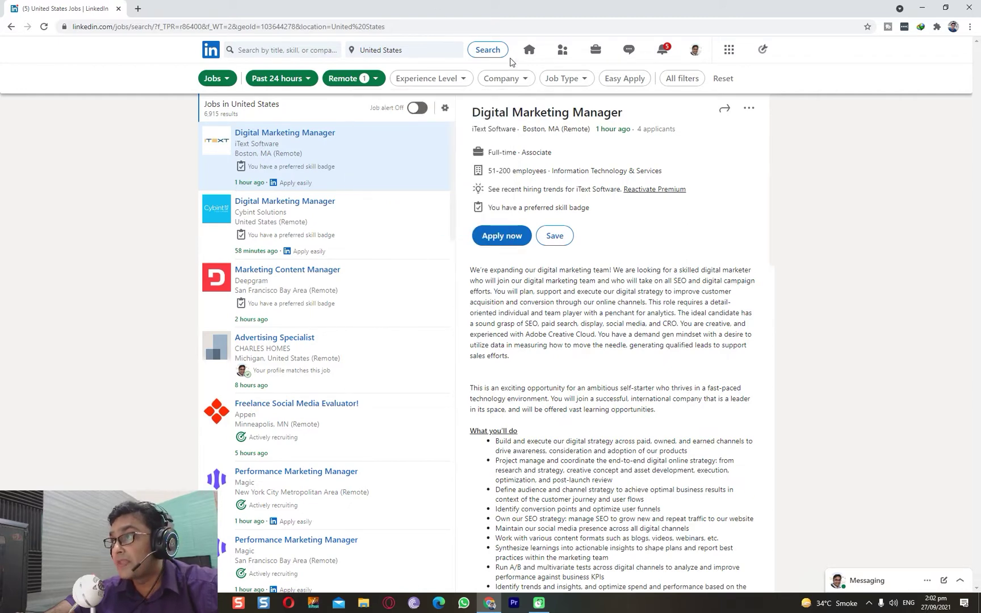
left_click(511, 81)
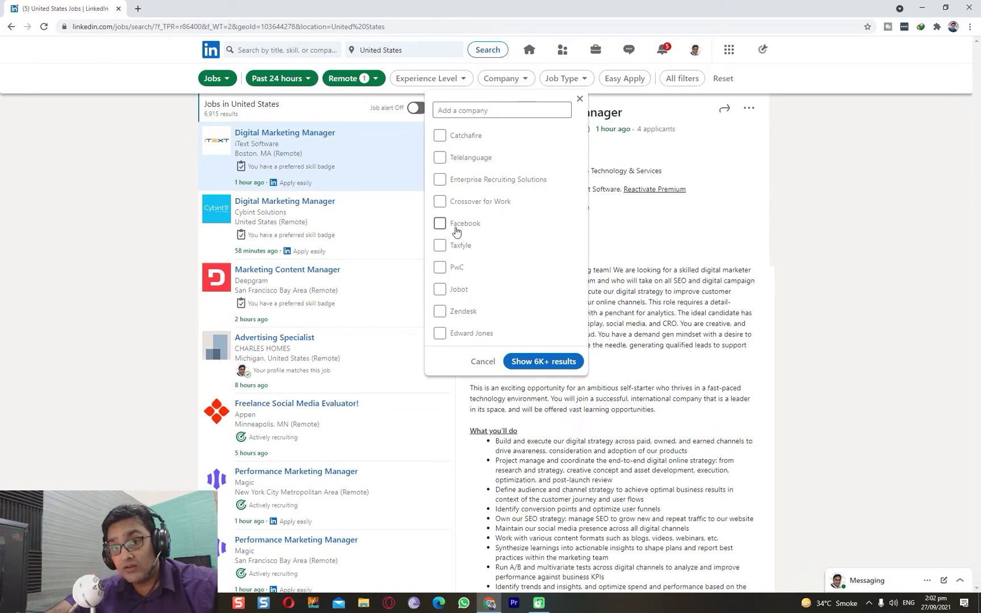
left_click(523, 81)
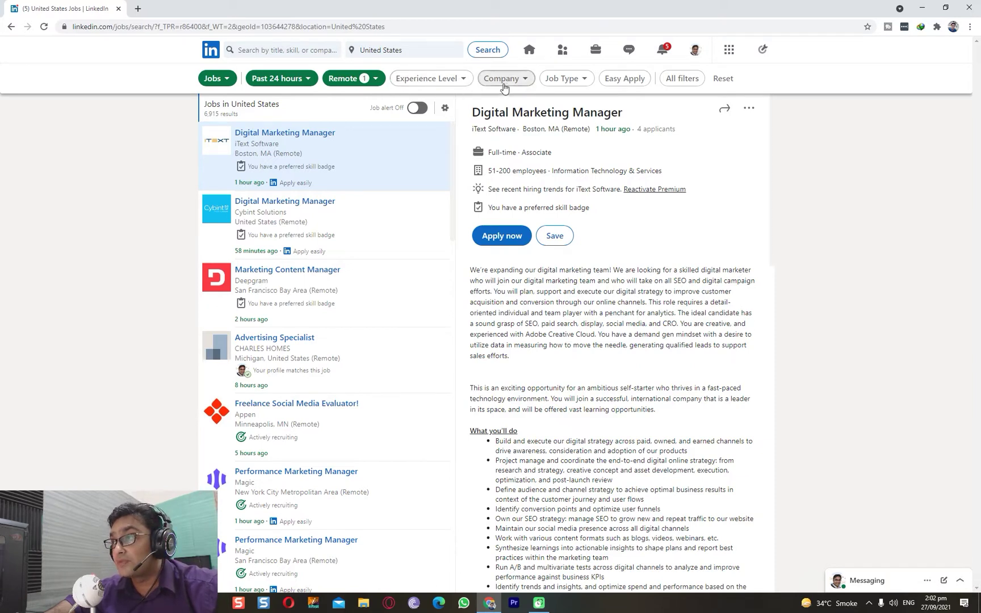
left_click(548, 82)
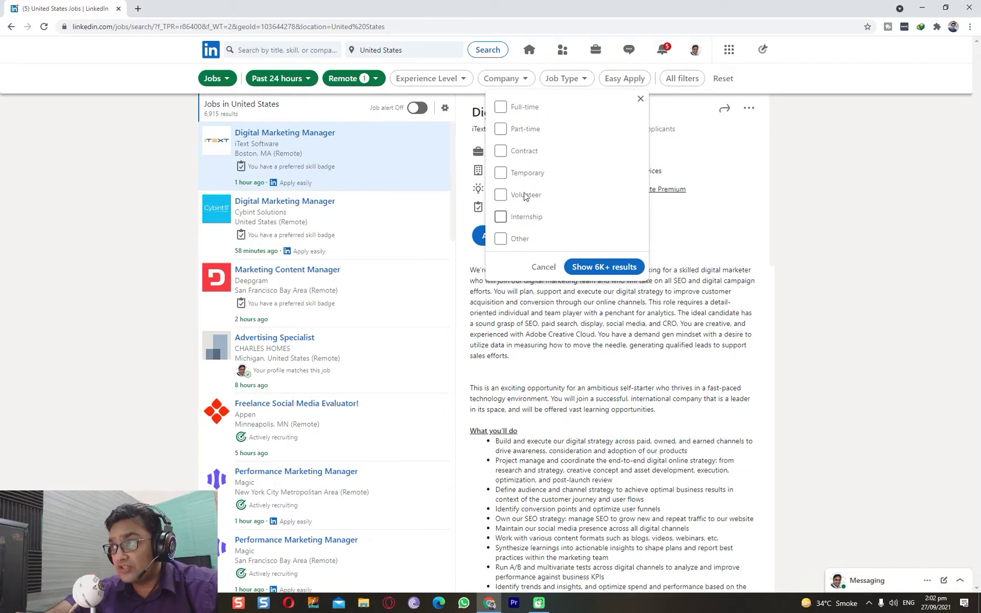
left_click(855, 132)
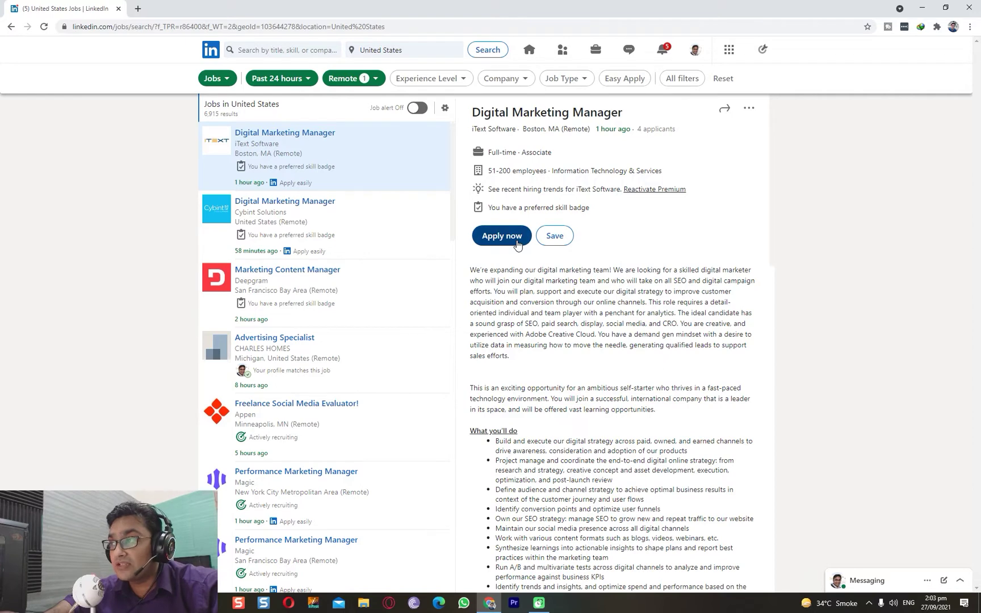
left_click(517, 244)
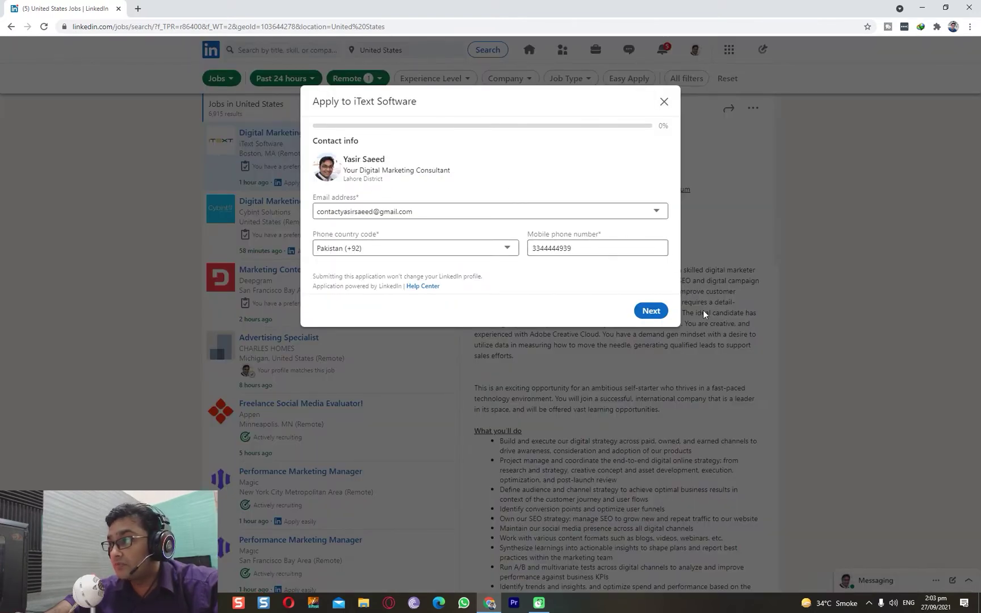
- Accept the contact info and keep the attached CV in the Easy Apply form
left_click(653, 311)
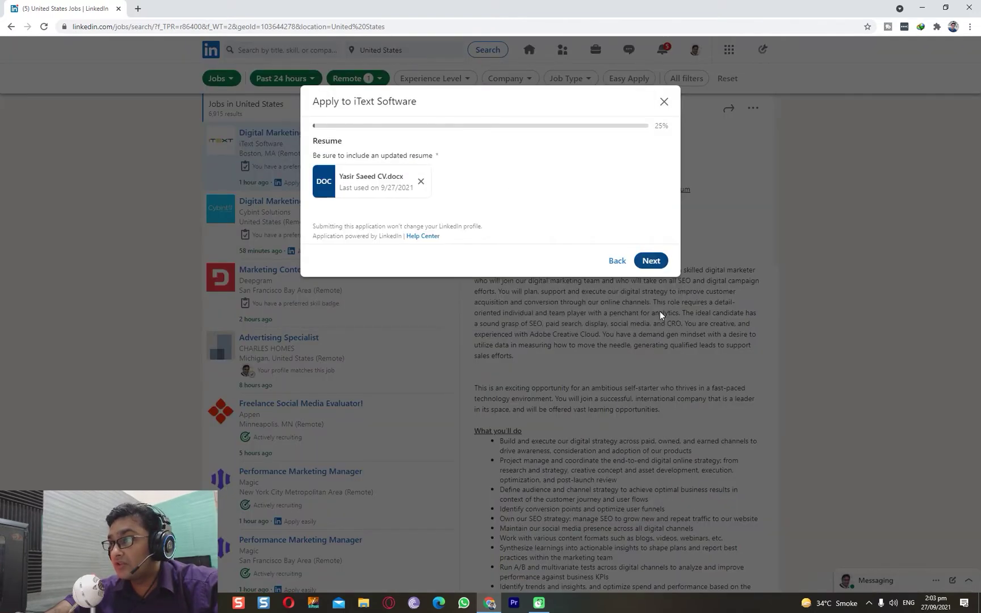
left_click(654, 259)
scroll(605, 257, "down", 15)
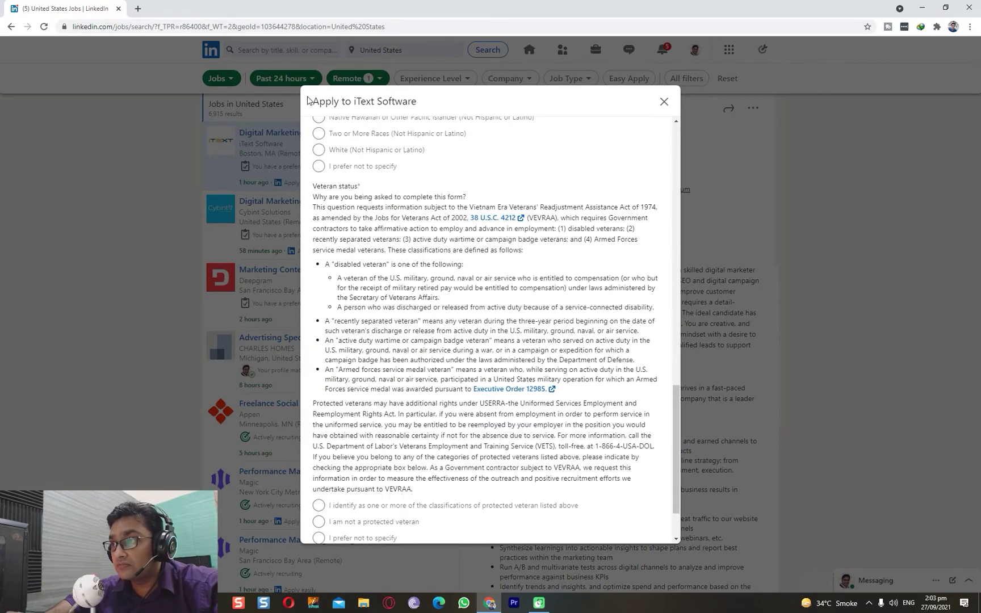
scroll(319, 266, "up", 10)
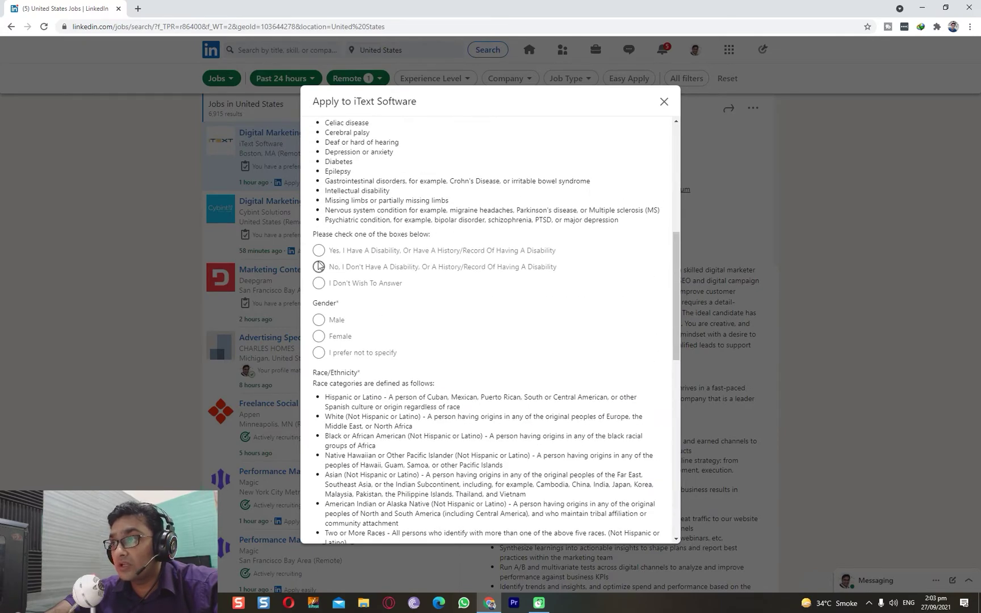
- Answer self-identification: no disability, Male, Asian (Not Hispanic or Latino), not a protected veteran
left_click(319, 267)
scroll(321, 270, "down", 1)
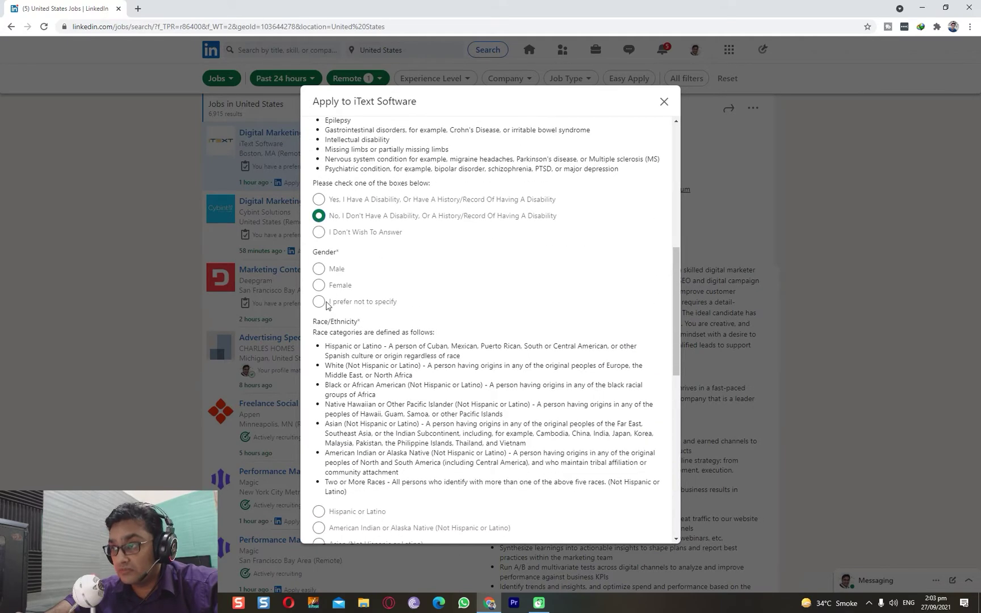
left_click(319, 269)
scroll(323, 273, "down", 5)
left_click(319, 289)
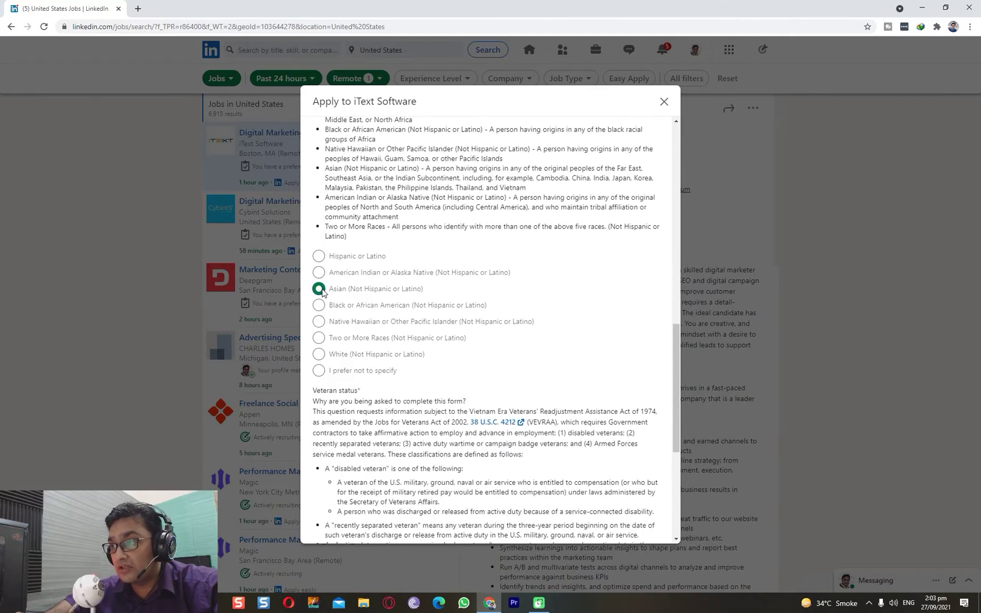
scroll(322, 290, "down", 5)
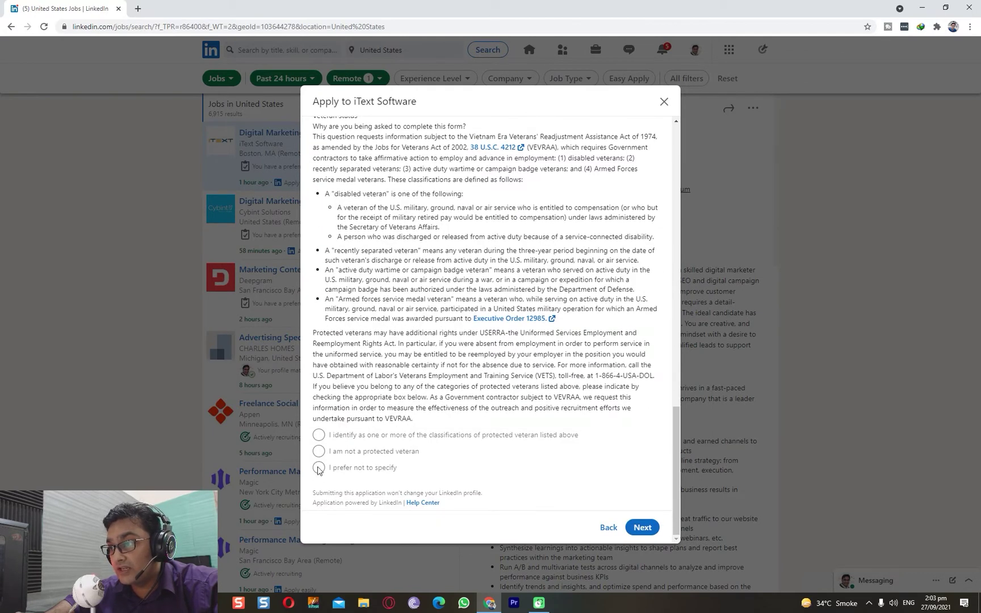
left_click(319, 467)
left_click(320, 452)
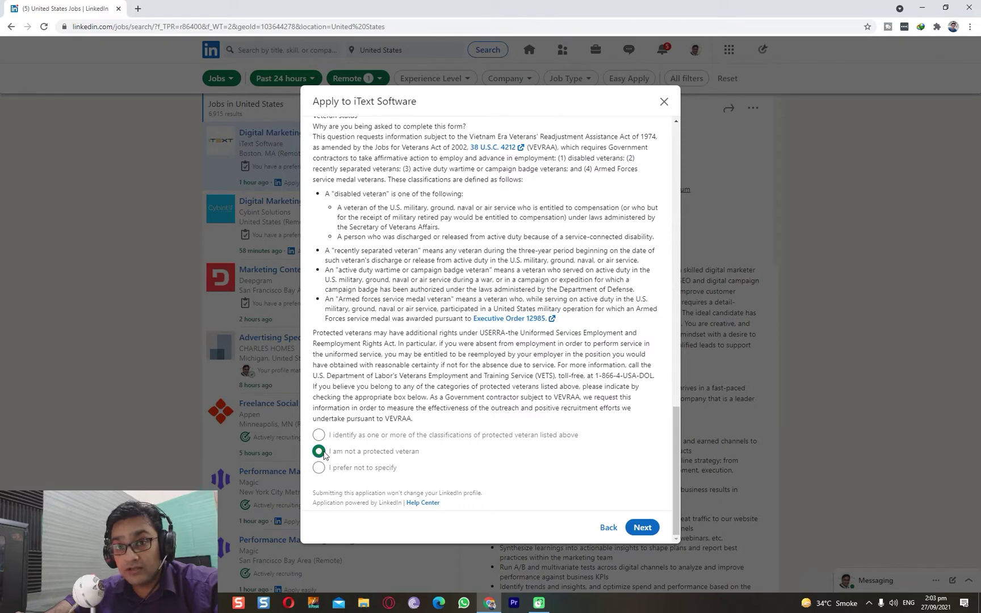
left_click(642, 528)
- Fill in years of SEO experience, review, and submit the iText Software application
left_click(436, 210)
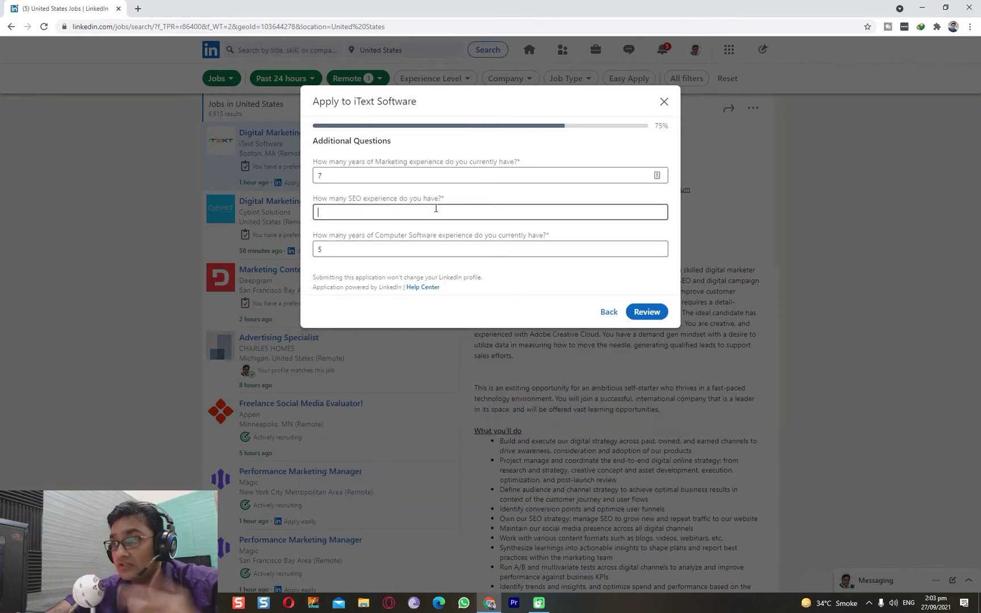
left_click(647, 312)
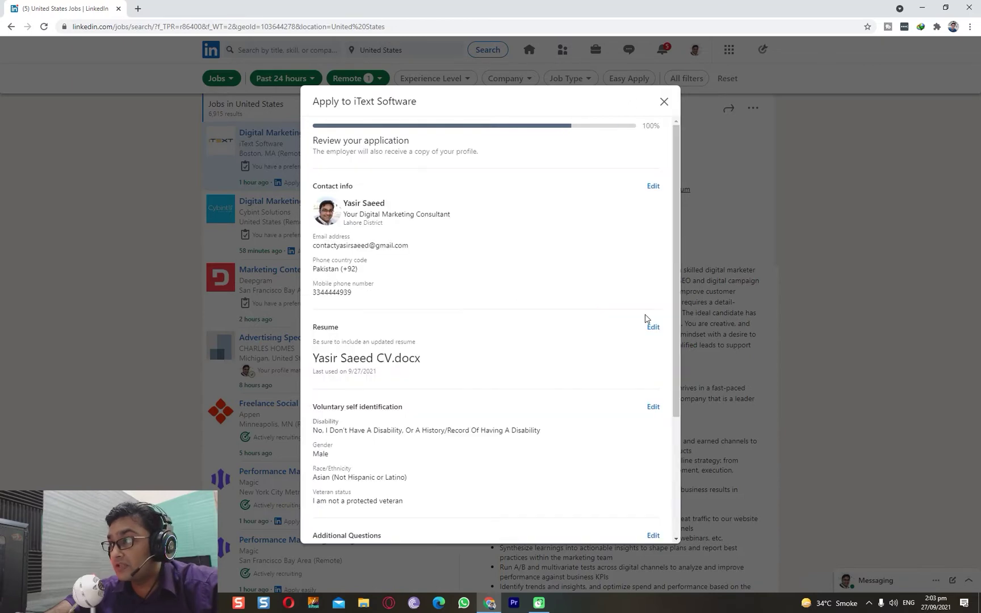
scroll(554, 282, "down", 3)
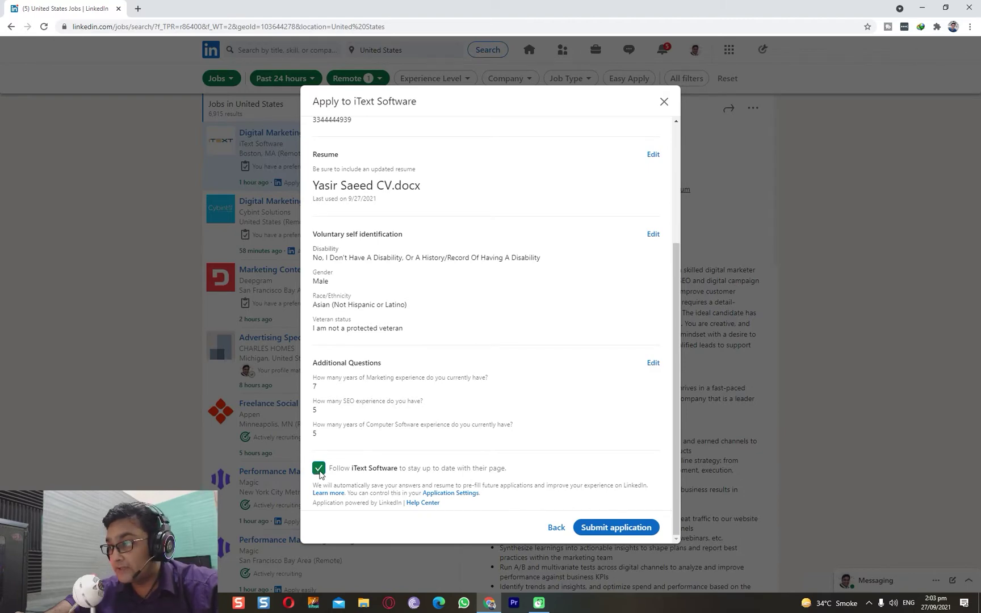
left_click(605, 530)
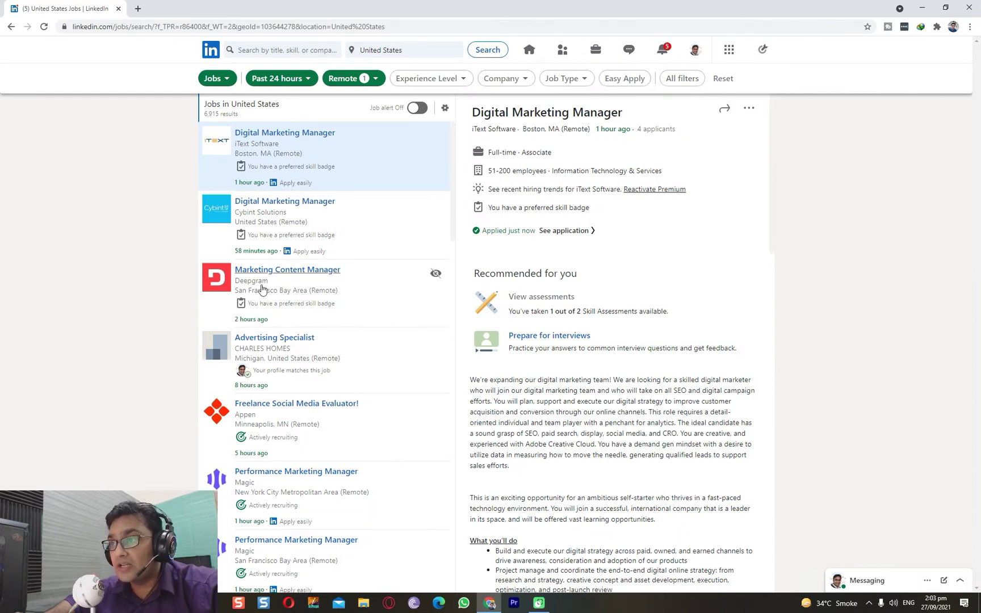
- Open Deepgram's Marketing Content Manager listing and launch its external application
left_click(312, 292)
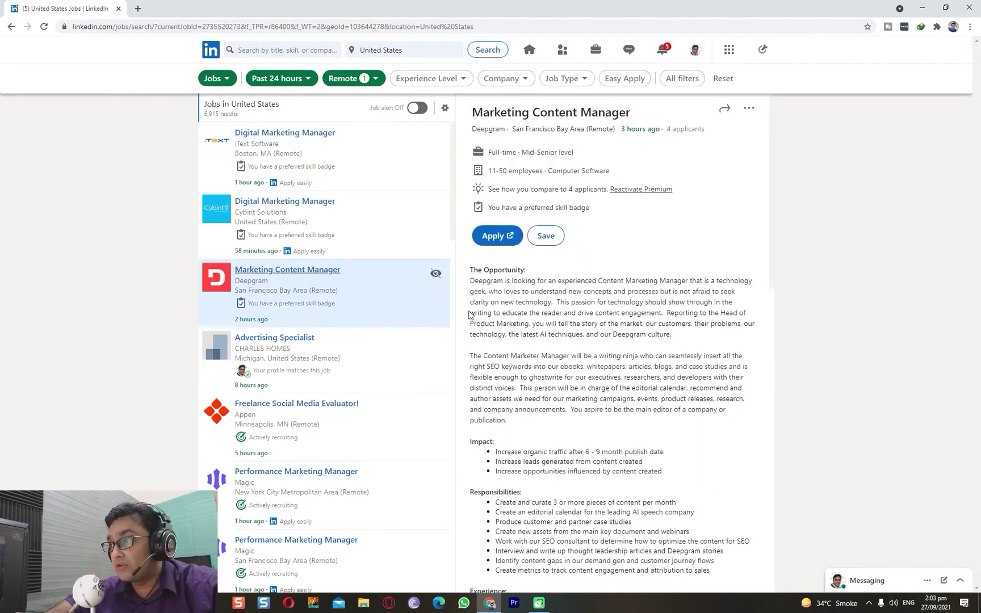
left_click(517, 244)
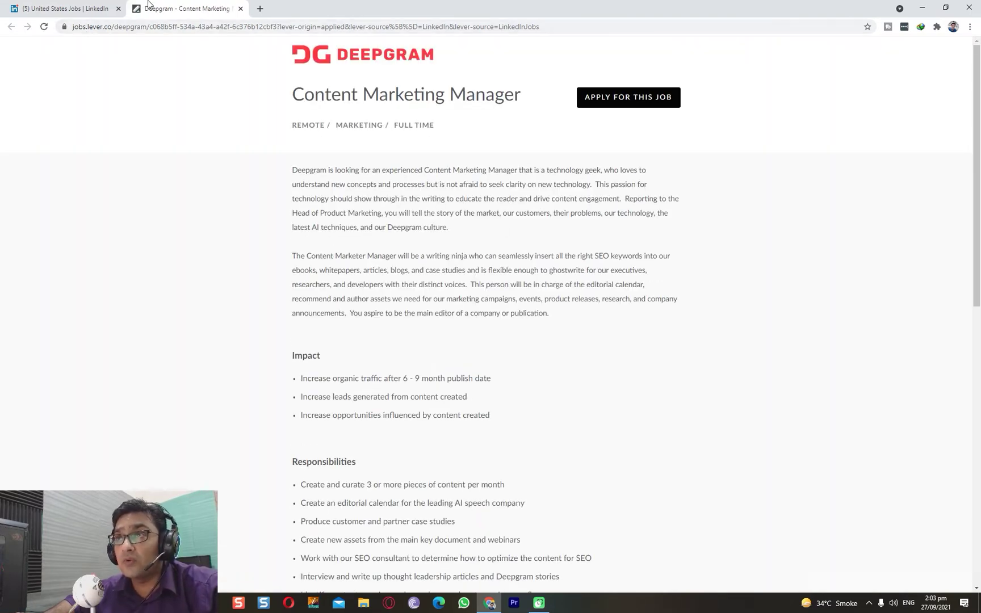
- Open Deepgram's Lever application form, tick the reCAPTCHA checkbox, and return to LinkedIn
scroll(291, 127, "down", 10)
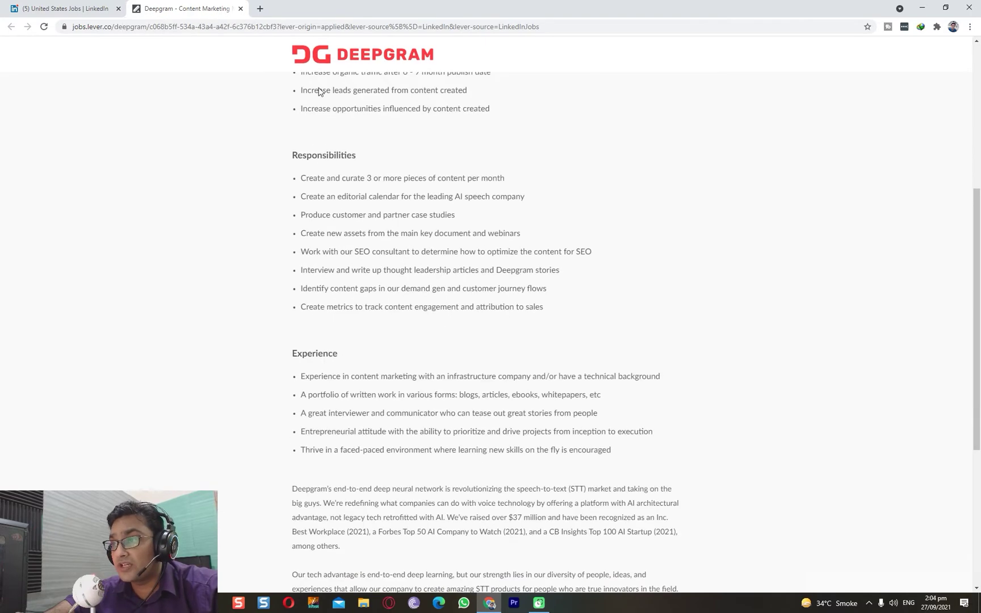
left_click(508, 392)
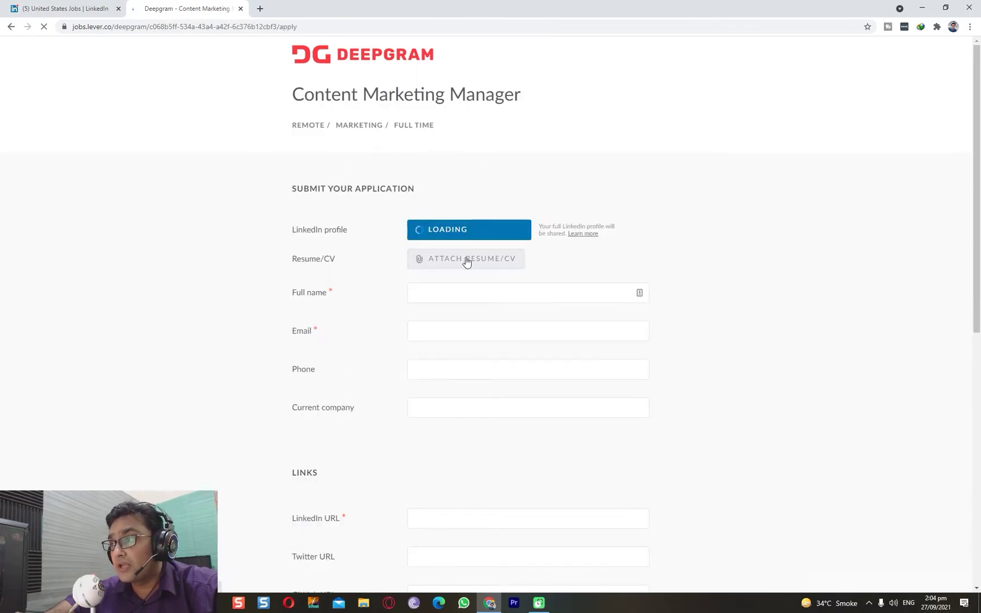
scroll(466, 263, "down", 4)
scroll(453, 221, "down", 5)
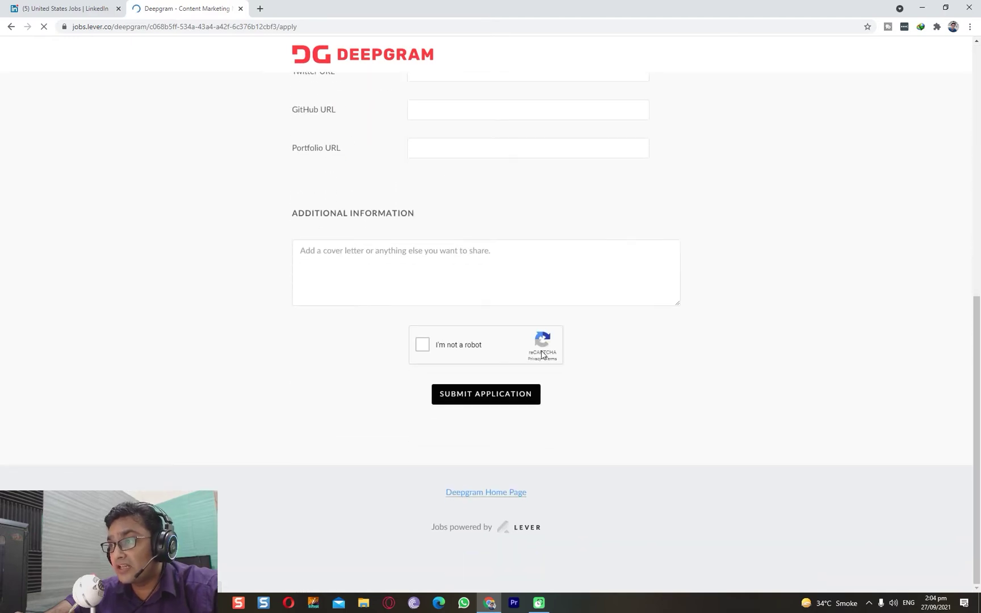
left_click(447, 351)
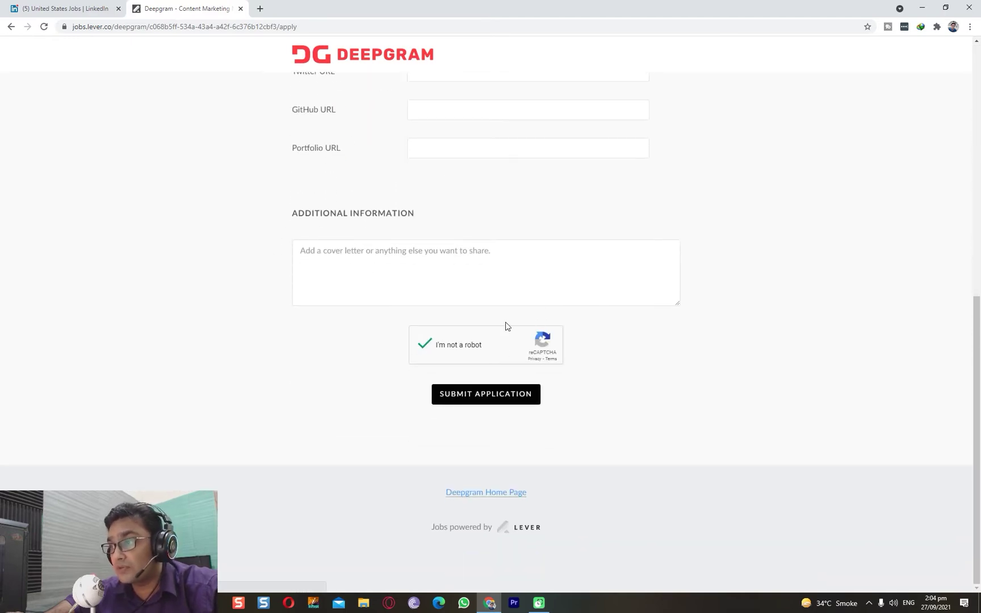
scroll(426, 220, "up", 8)
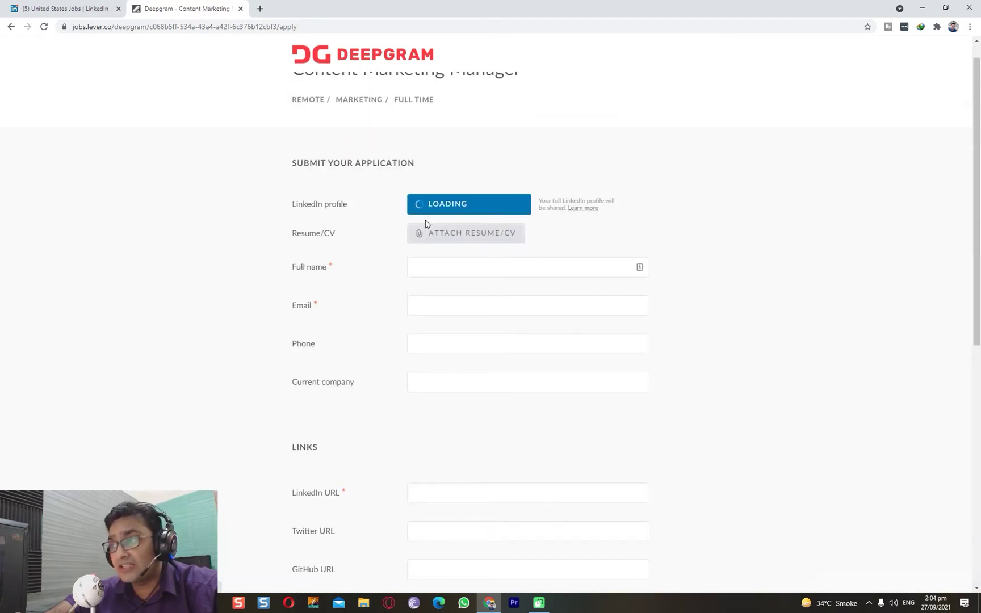
left_click(110, 8)
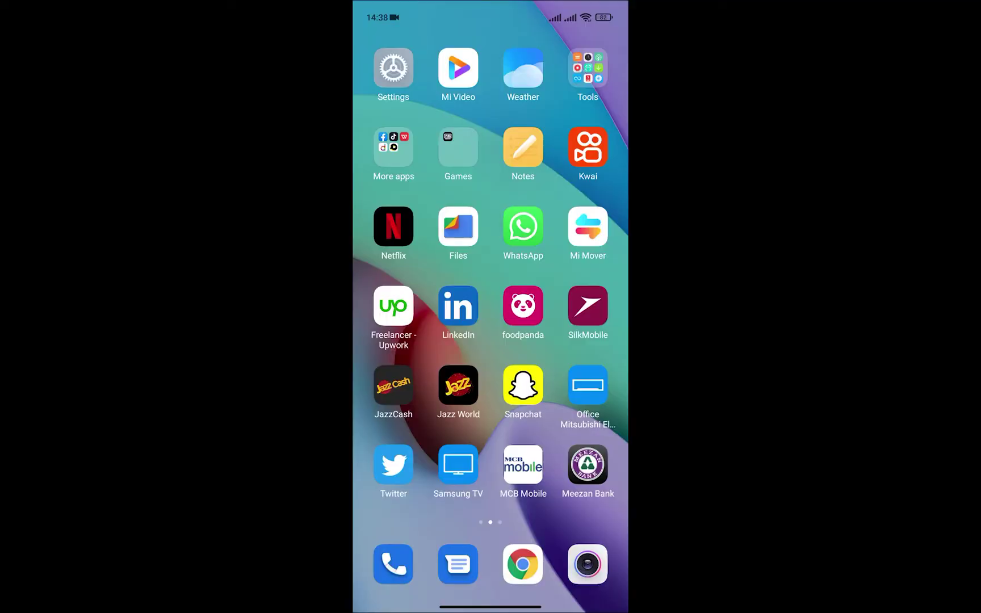
- In the mobile app, search Remote jobs and open Cybint Solutions' Digital Marketing Manager listing
left_click(459, 306)
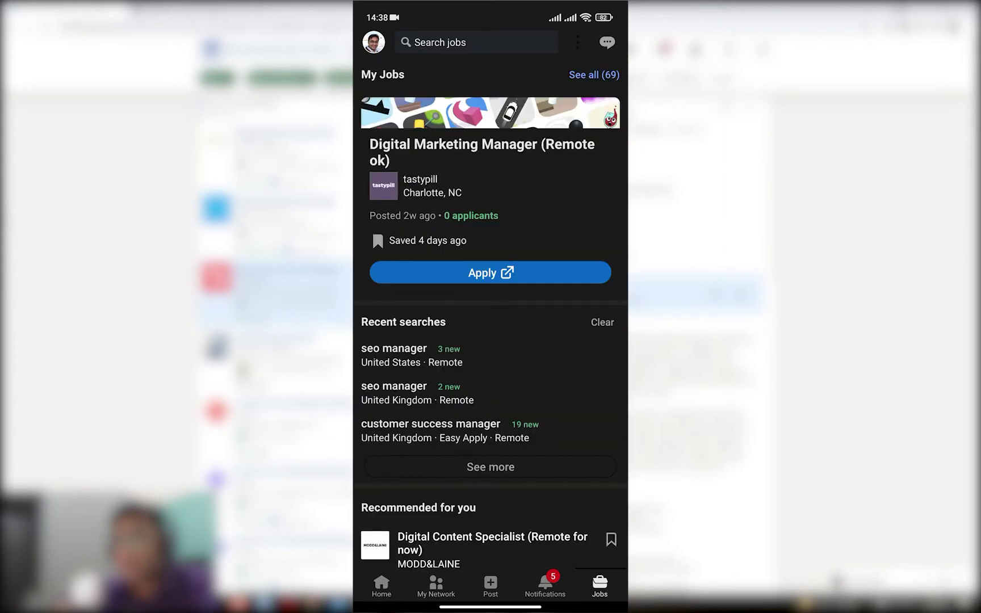
left_click(440, 42)
left_click(473, 86)
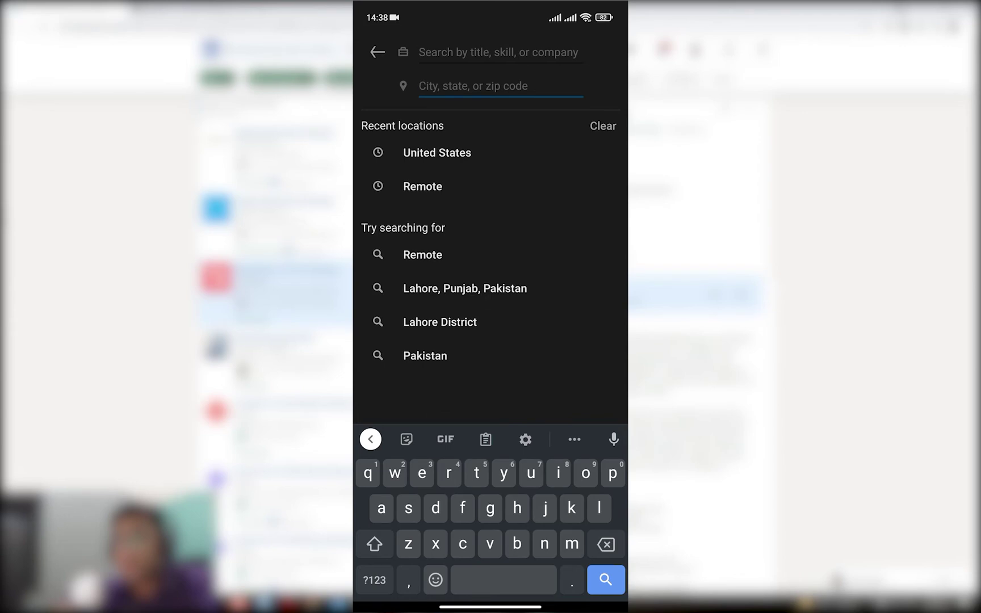
left_click(422, 186)
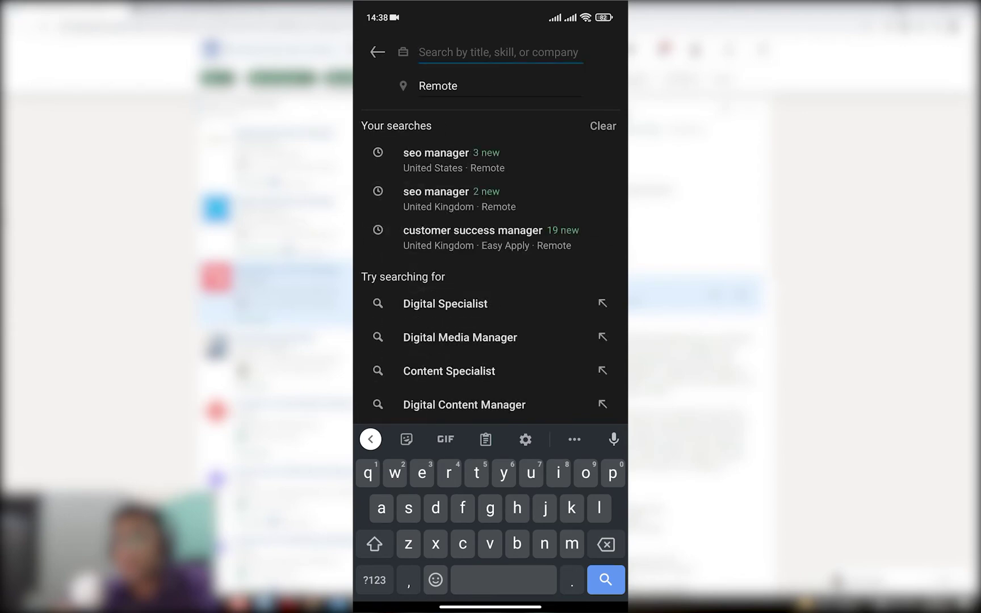
key("Return")
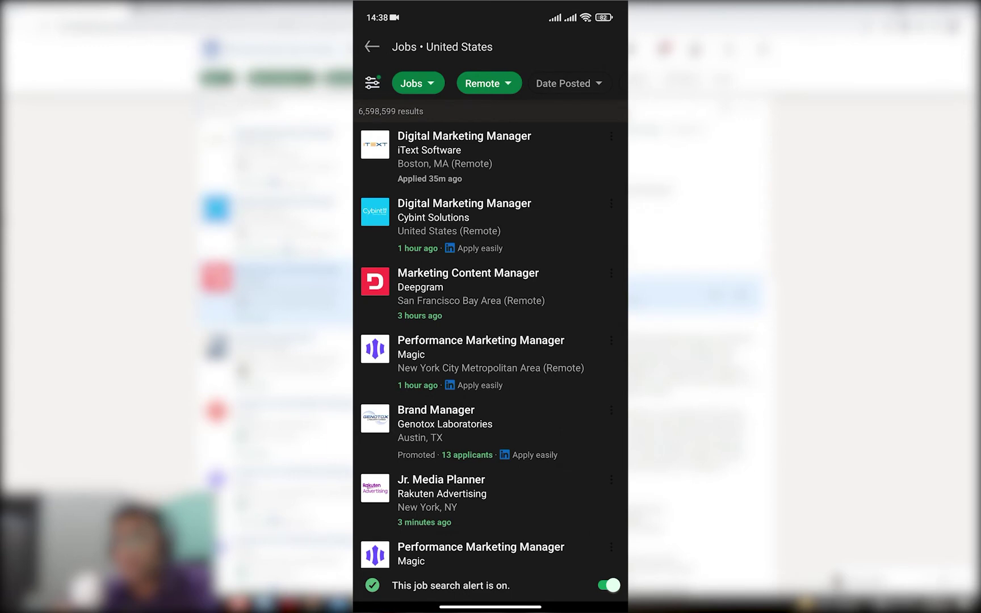
scroll(490, 83, "right", 5)
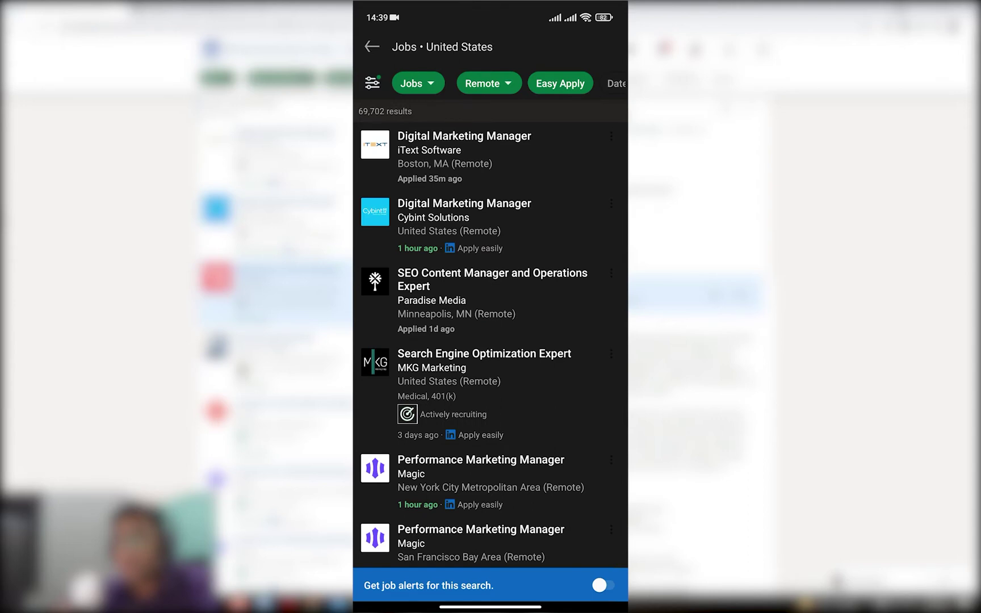
left_click(431, 218)
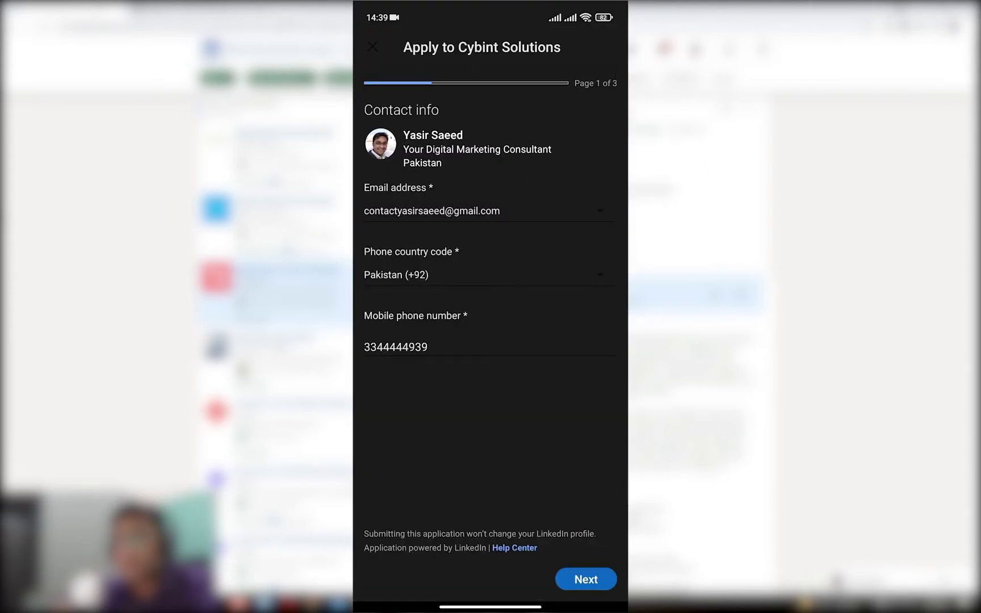
- Pass contact info and resume, answer Yes to US work authorization, and submit the application
left_click(586, 579)
left_click(586, 580)
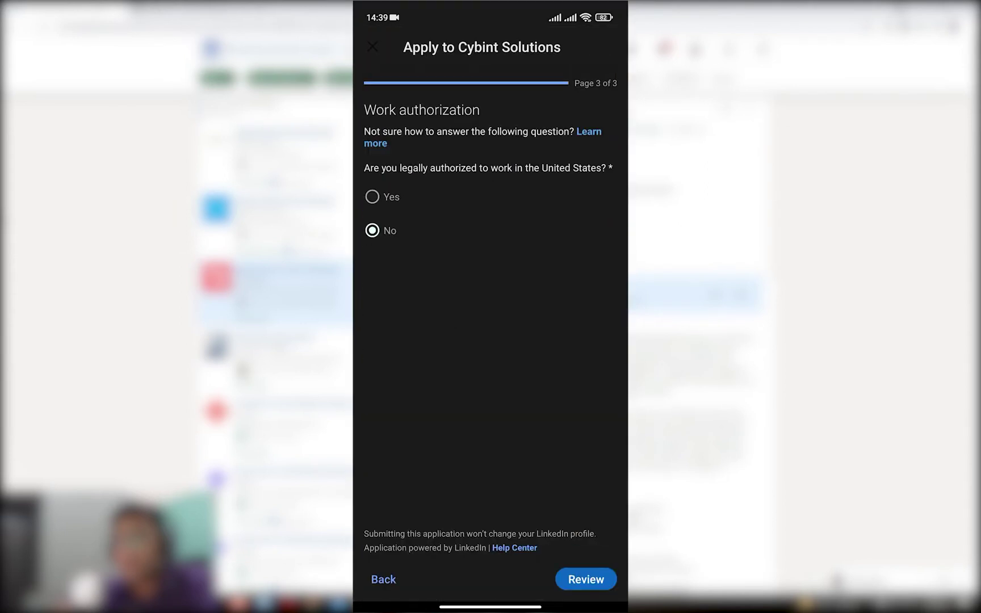
left_click(372, 197)
left_click(586, 579)
left_click(586, 579)
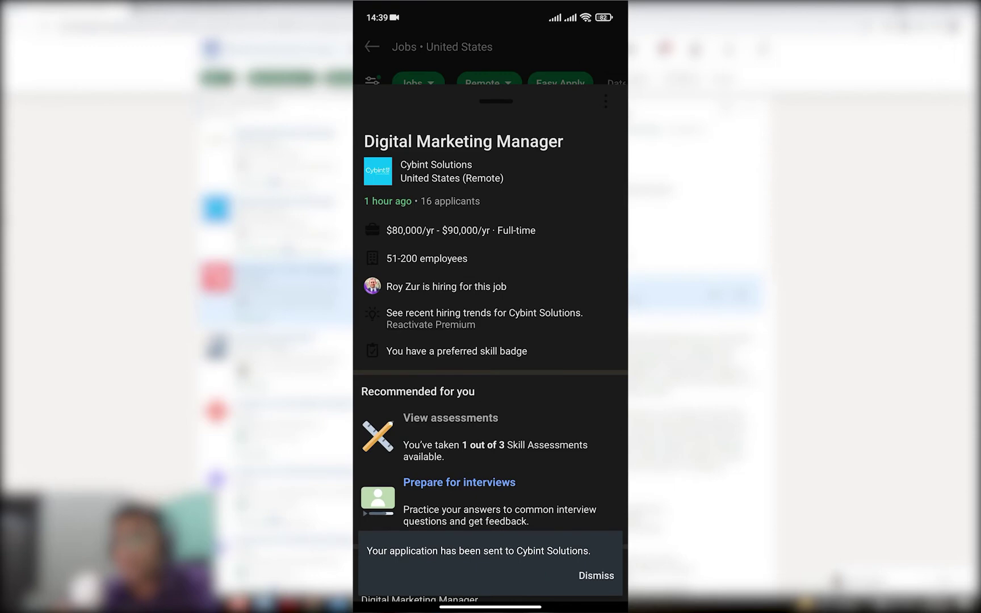
- Scroll down through the remote US job list
scroll(491, 335, "down", 4)
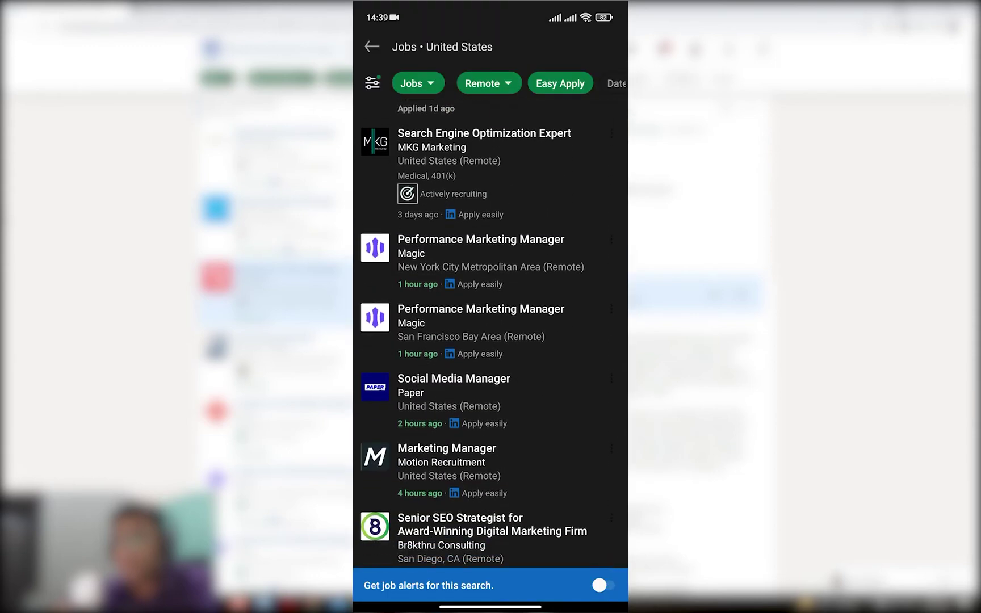
scroll(490, 335, "down", 5)
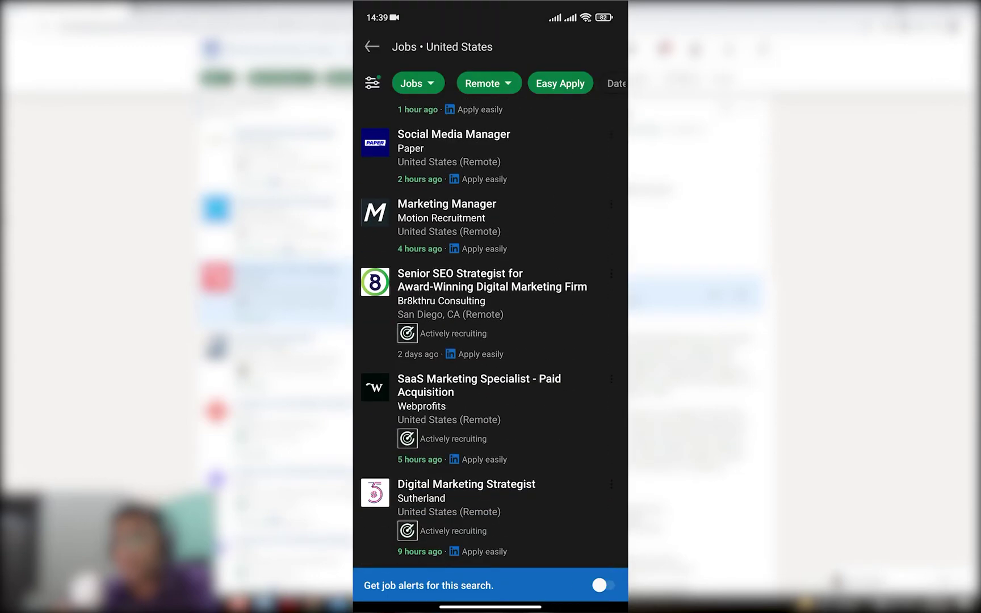
scroll(491, 335, "down", 9)
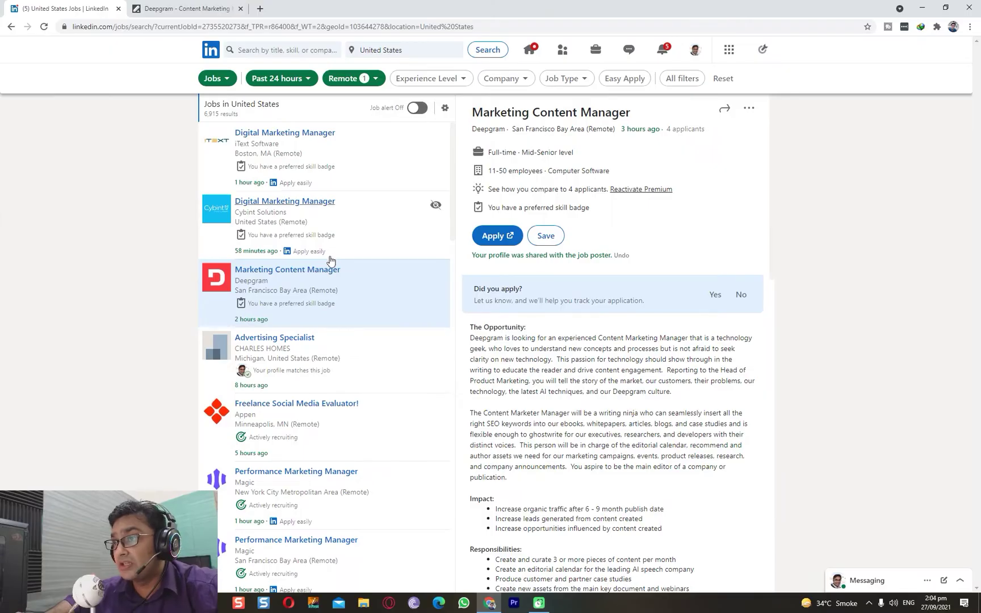
- Open Cybint's Digital Marketing Manager posting on desktop and find its $80,000–$90,000/yr pay range
left_click(370, 233)
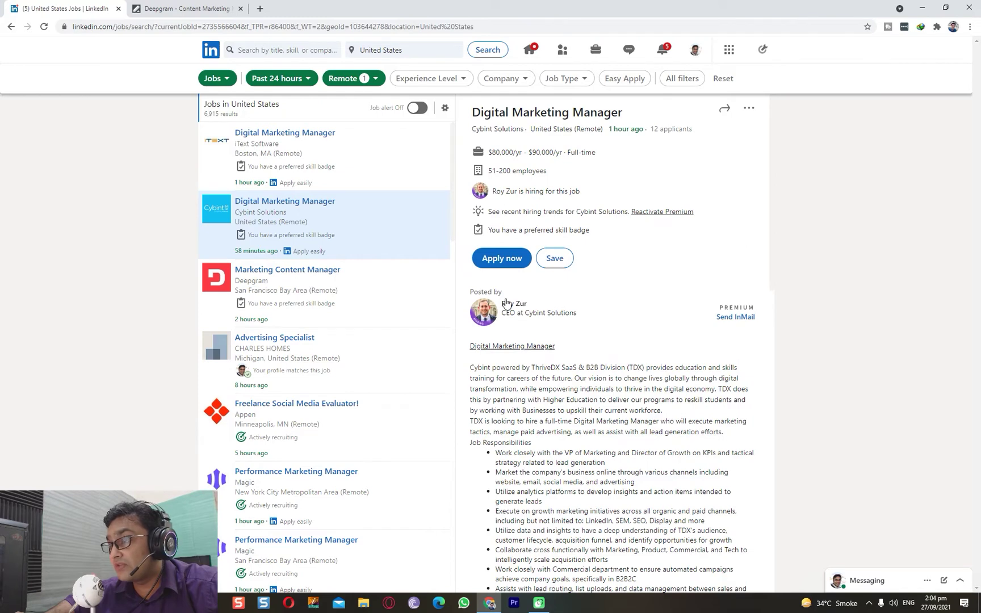
scroll(616, 317, "down", 3)
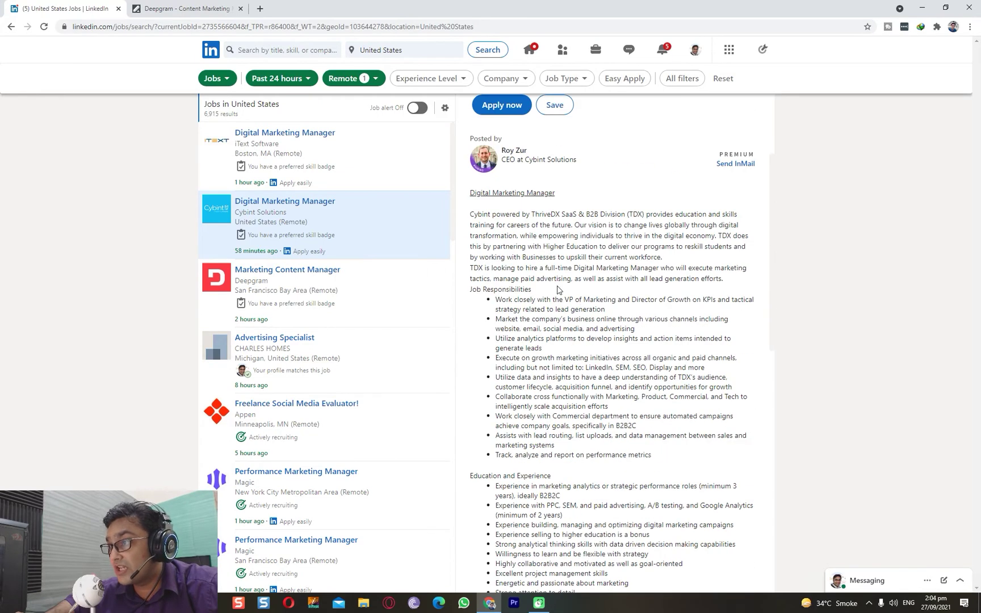
scroll(510, 246, "down", 4)
scroll(507, 239, "down", 2)
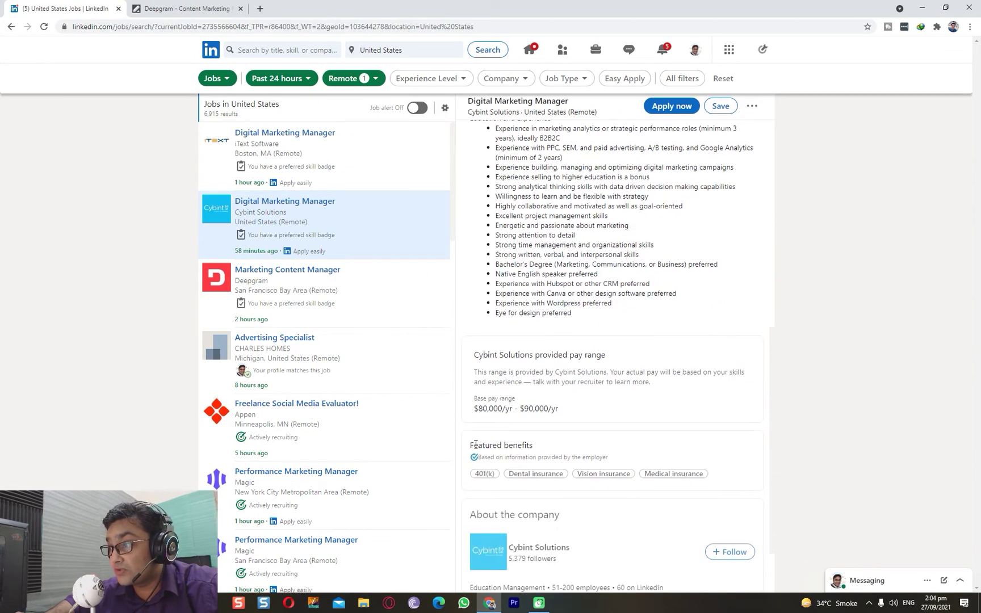
left_click_drag(475, 410, 577, 413)
left_click(577, 413)
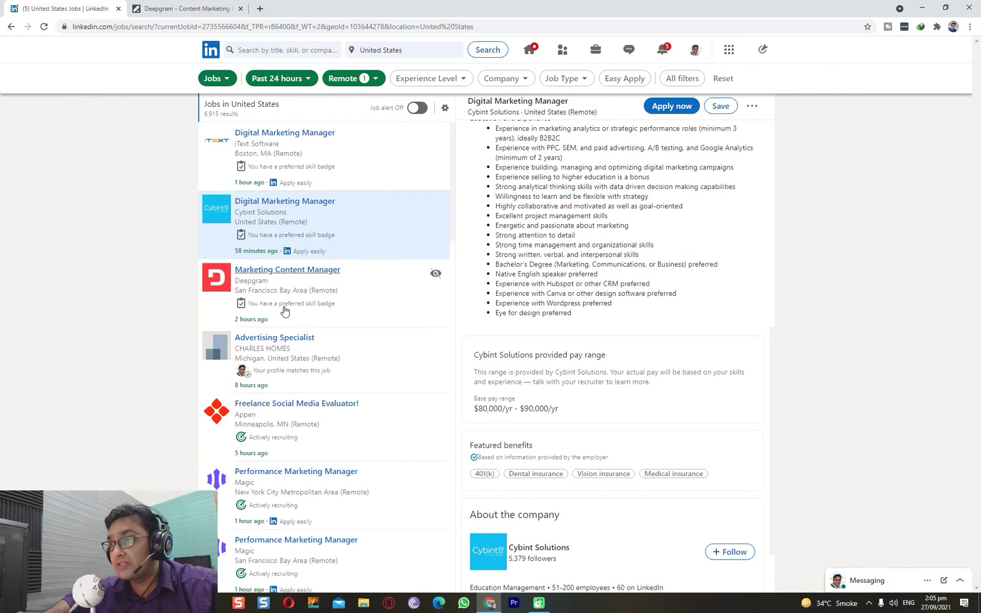
- Open Deepgram's Marketing Content Manager posting and scroll through its details
left_click(287, 300)
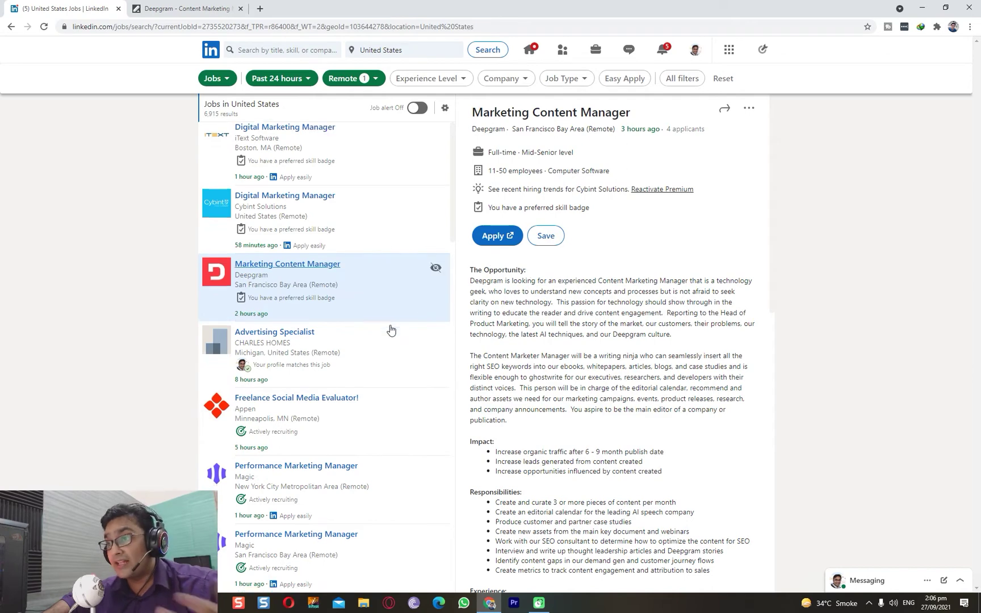
scroll(390, 330, "down", 8)
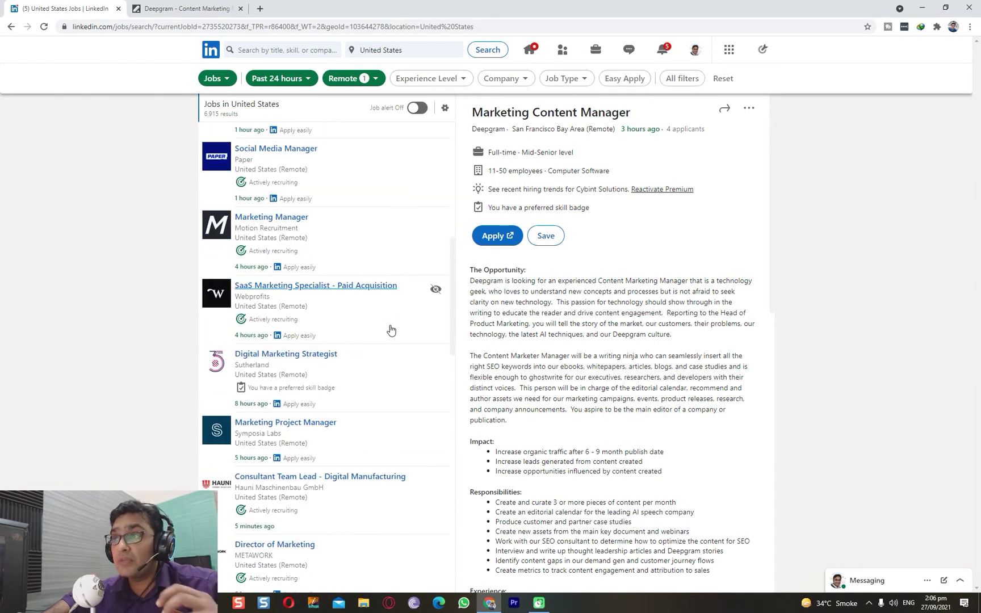
scroll(391, 330, "up", 8)
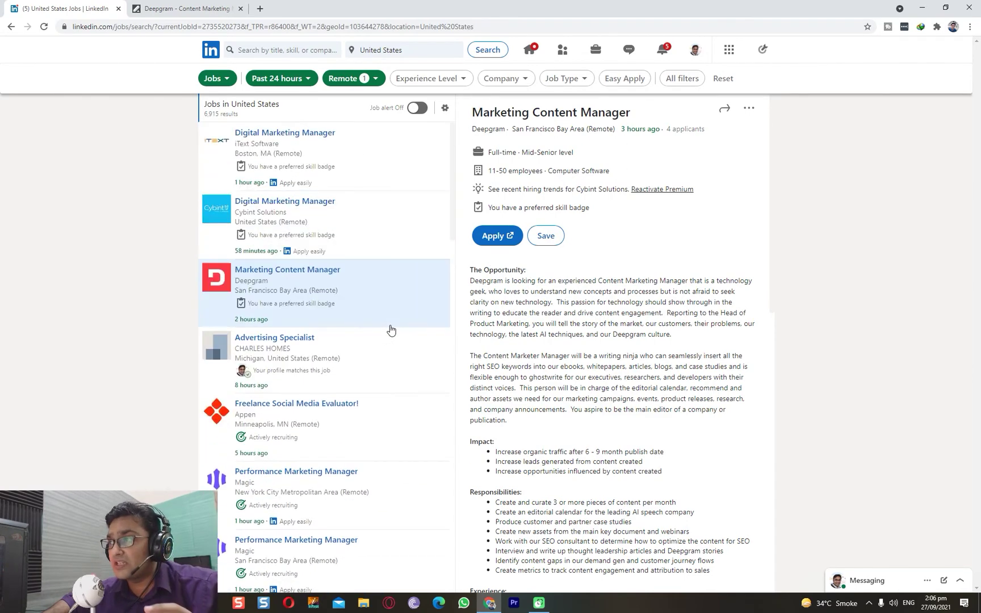
- Open Job Posting Account from the Me menu in a new tab, then go to your own profile
left_click(696, 52)
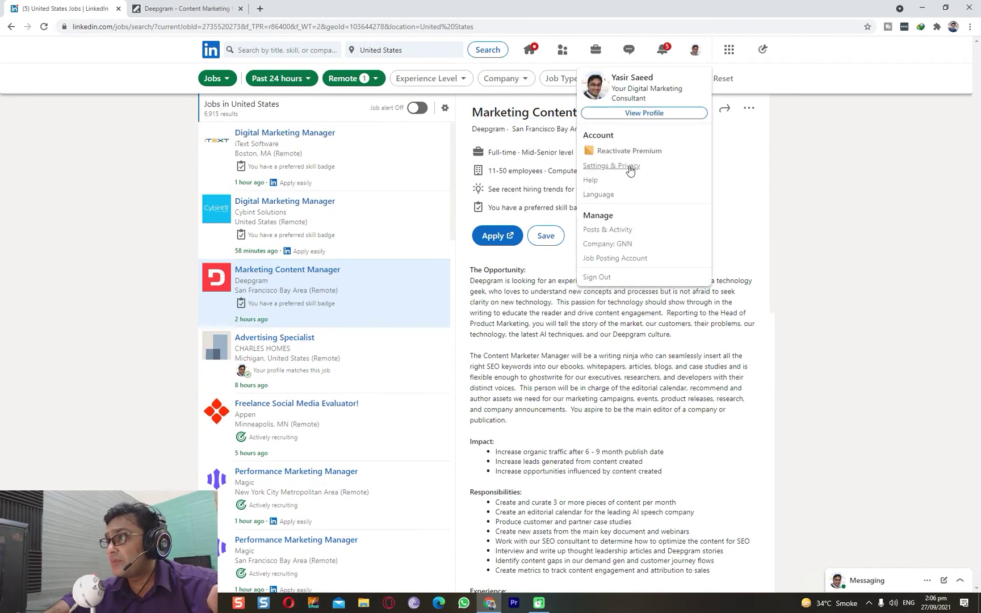
left_click(616, 261)
left_click(85, 8)
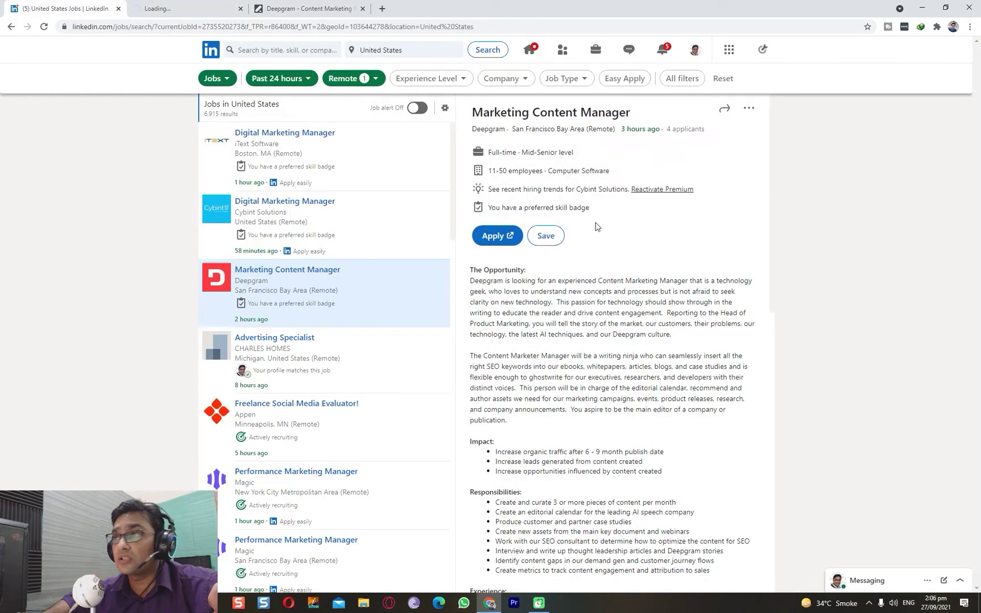
left_click(696, 50)
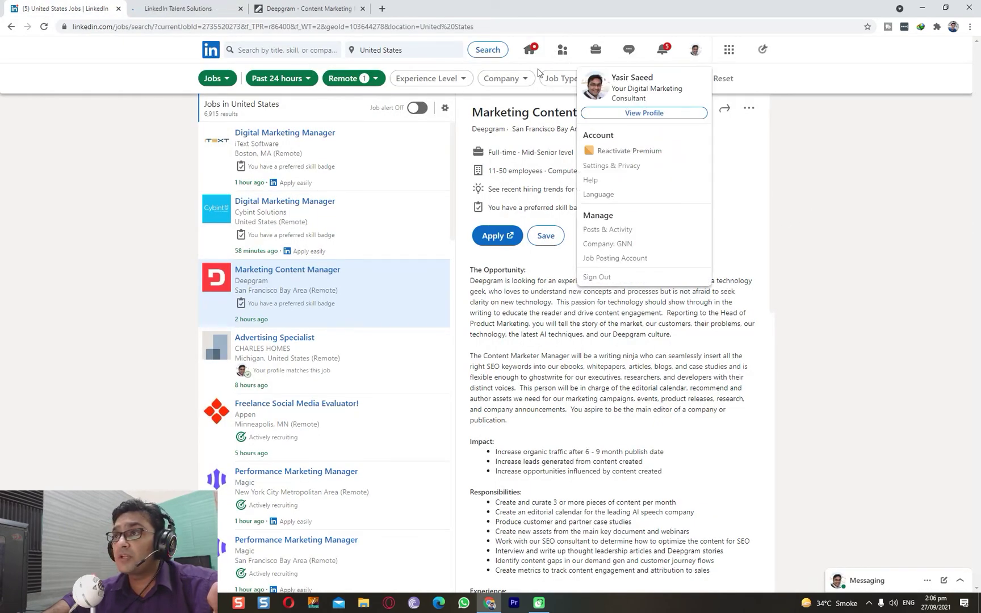
left_click(639, 113)
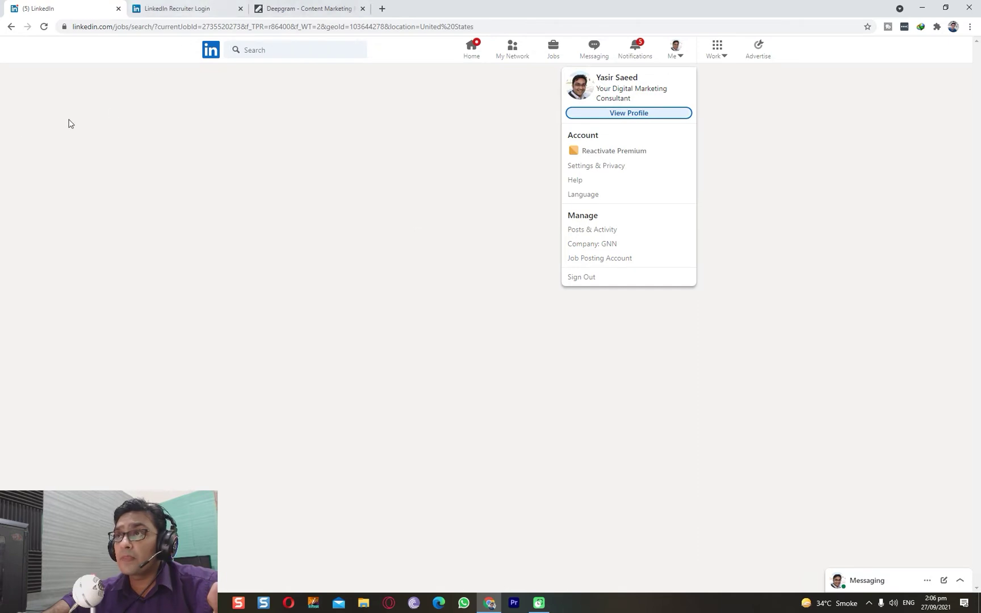
- Close the LinkedIn Recruiter Login tab and return to your profile page
left_click(241, 9)
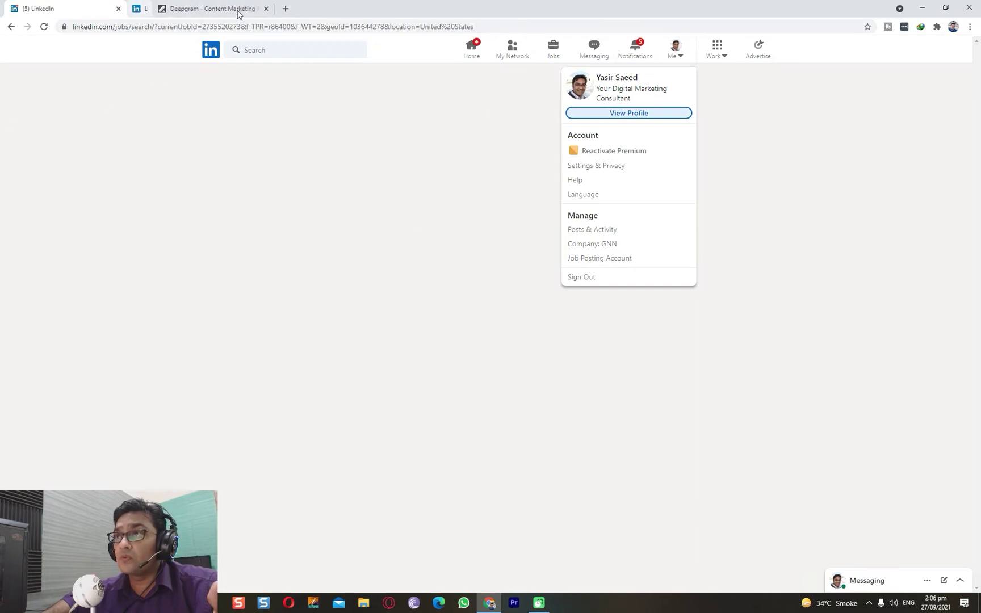
left_click(195, 13)
left_click(75, 7)
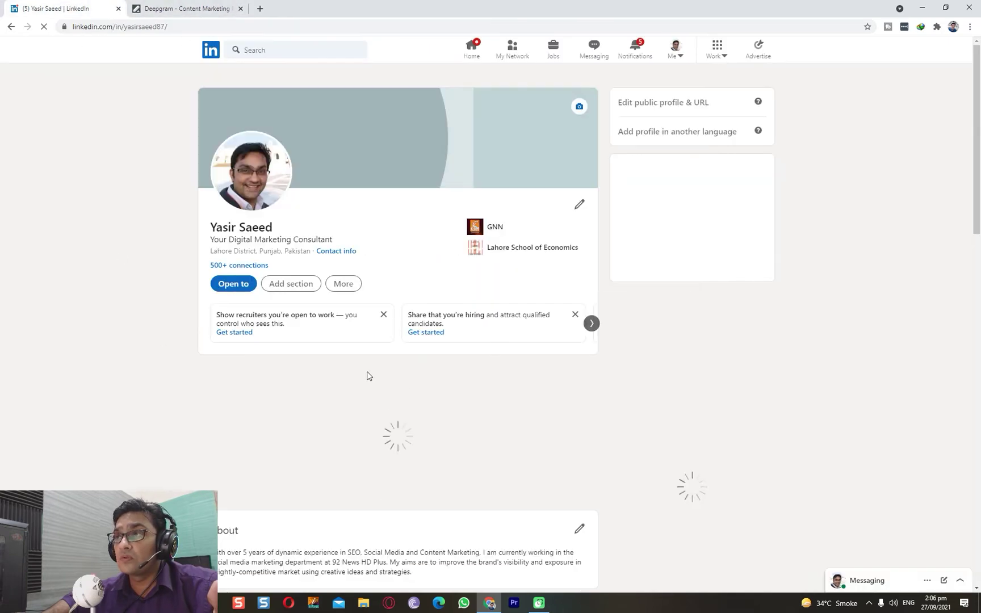
scroll(440, 446, "down", 6)
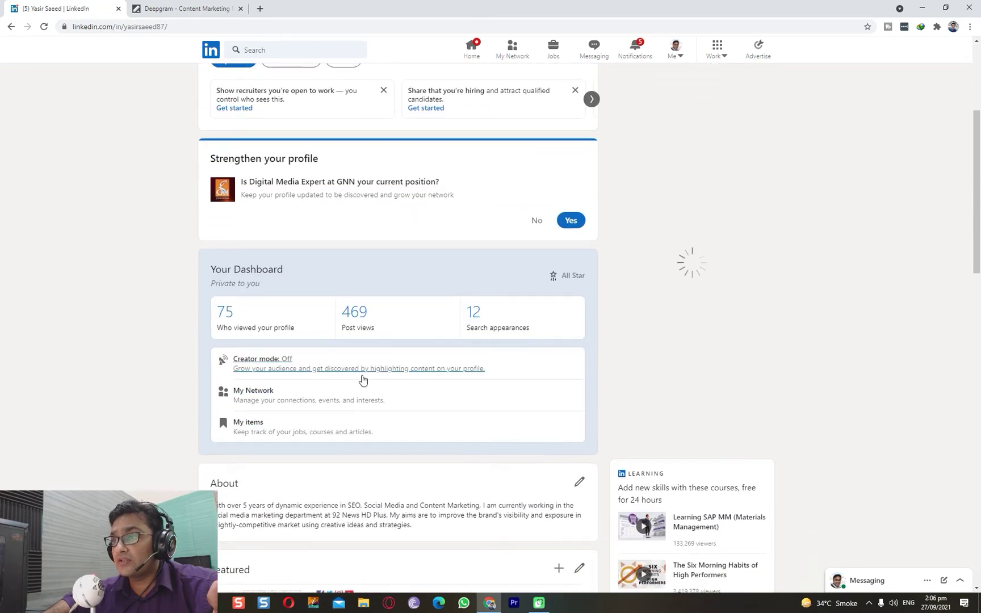
scroll(435, 294, "down", 3)
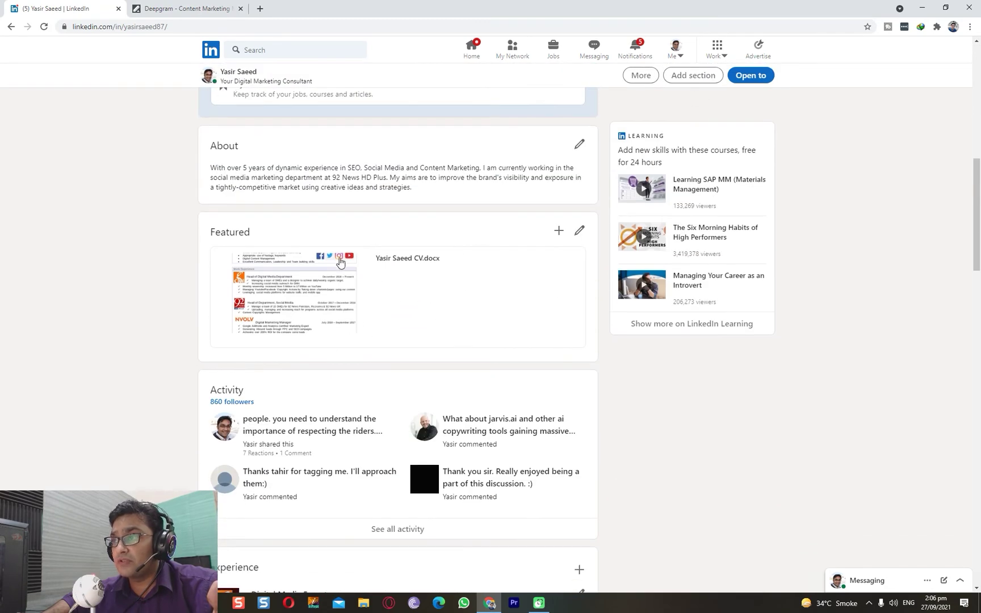
- Check the Featured add options, then review Experience, Education and Skills and return to the top
left_click(560, 230)
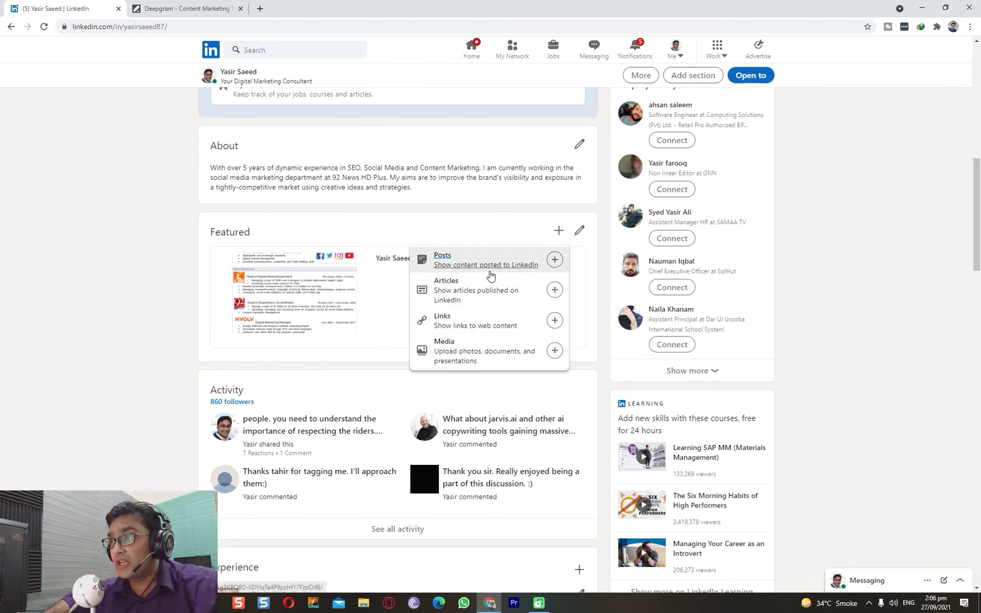
left_click(231, 317)
scroll(231, 317, "down", 1)
scroll(231, 317, "down", 8)
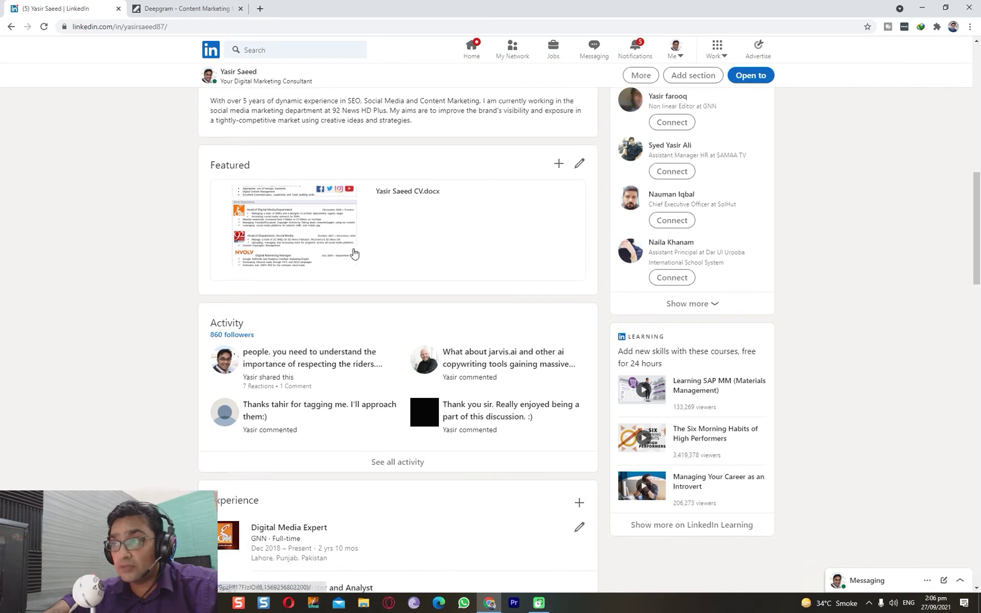
scroll(491, 373, "down", 9)
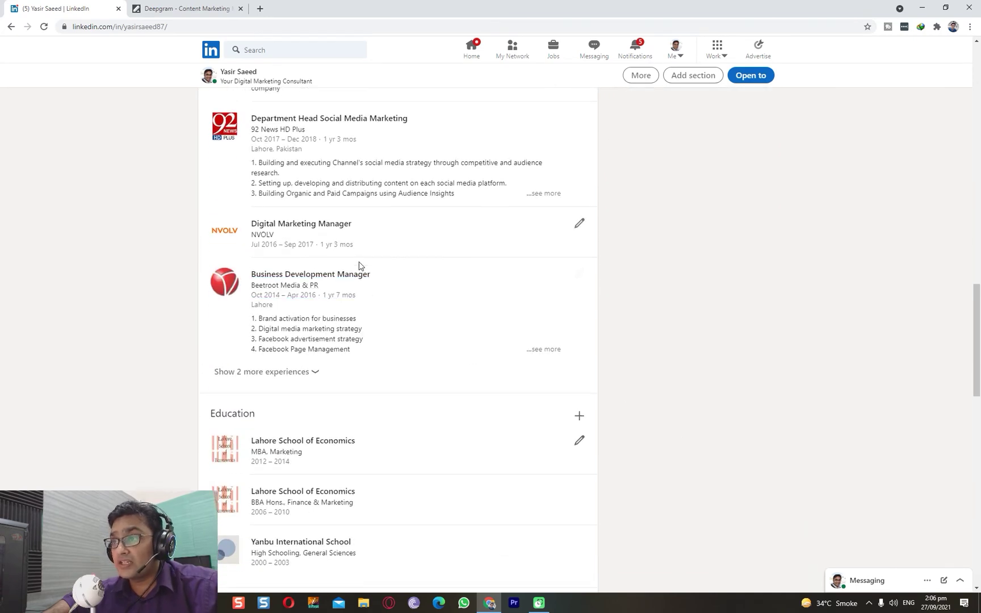
scroll(417, 411, "down", 5)
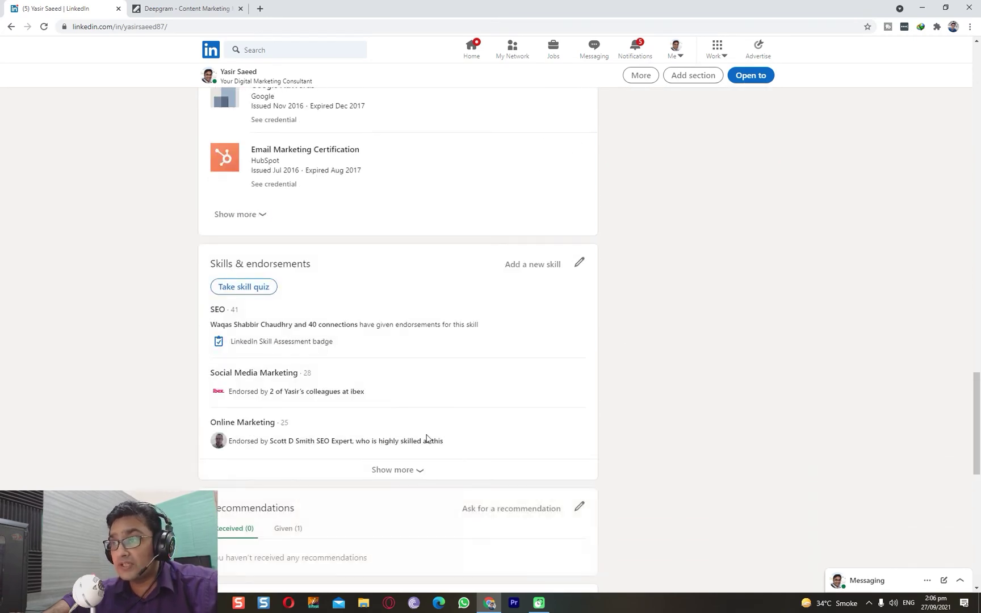
scroll(426, 432, "down", 5)
scroll(511, 446, "up", 7)
scroll(548, 452, "up", 20)
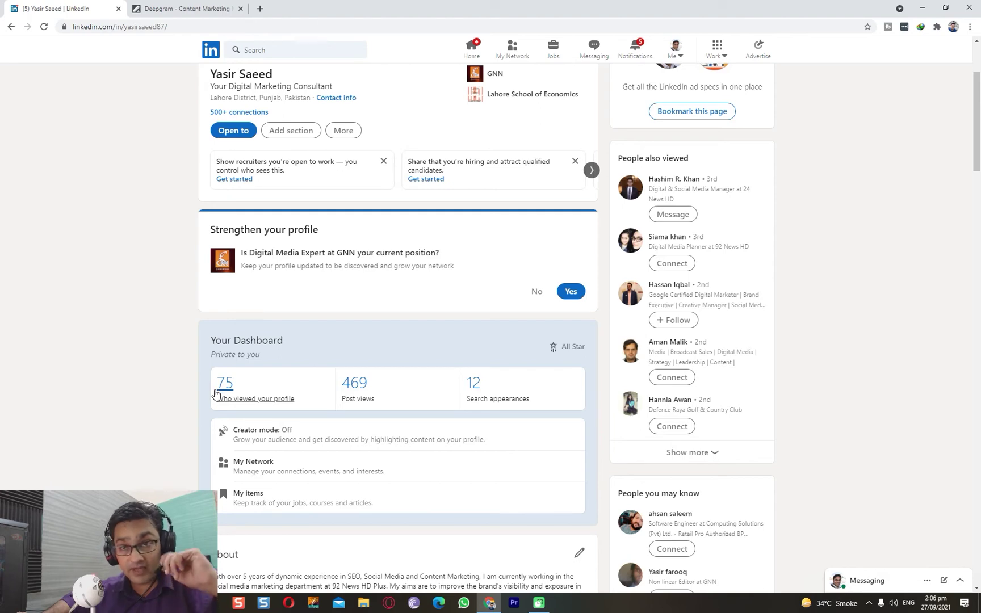
scroll(859, 373, "up", 3)
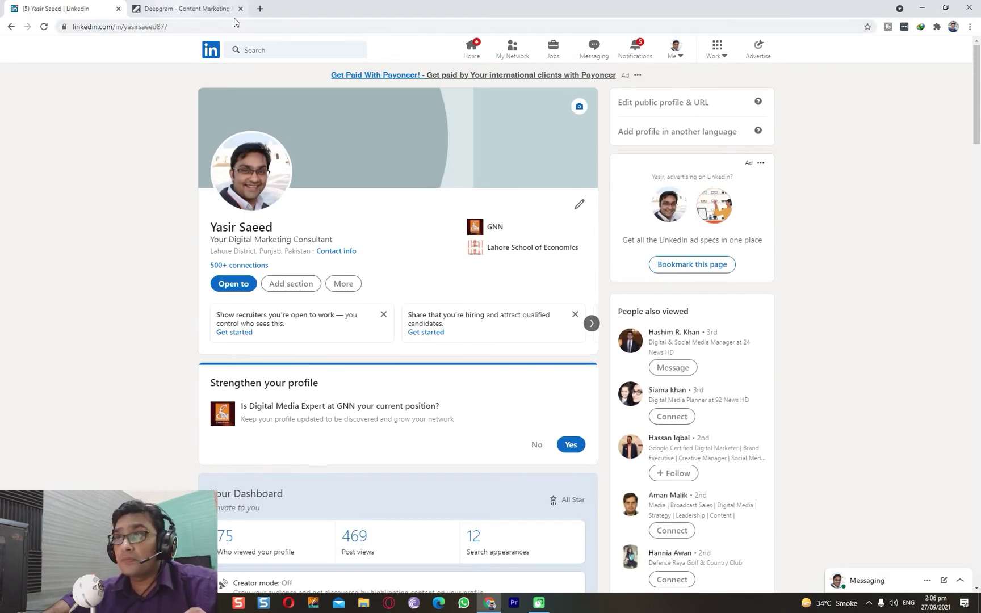
- Review the existing job alerts from the Jobs home page, then close the alerts list
left_click(555, 51)
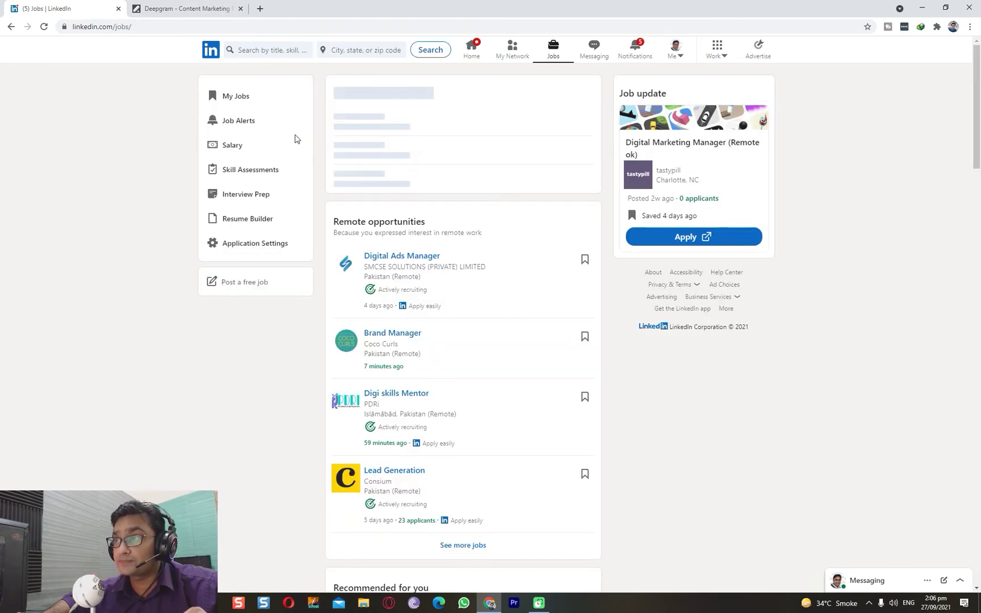
left_click(244, 120)
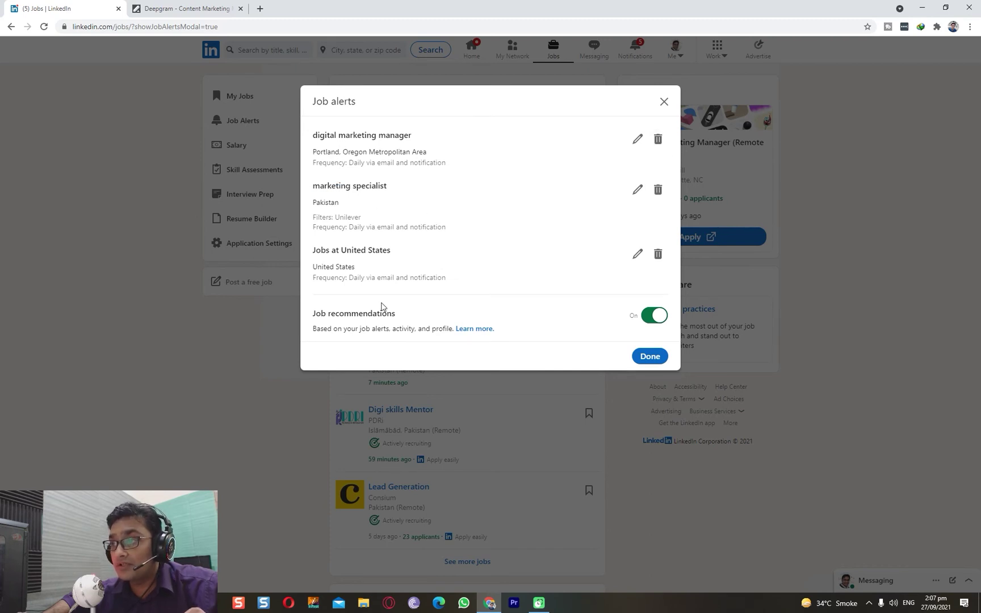
left_click(650, 356)
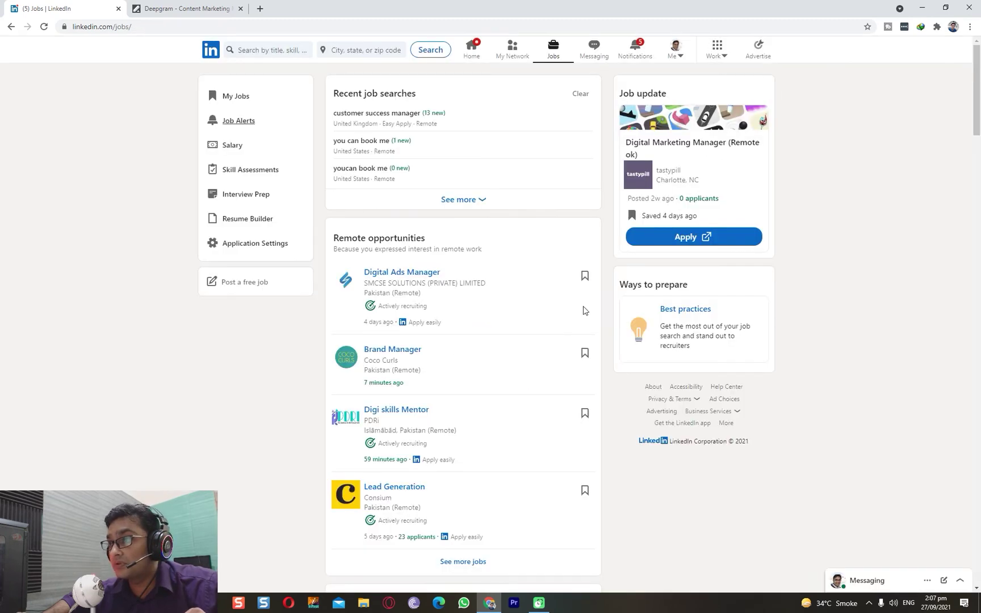
left_click(263, 49)
- Search remote 'seo manager' jobs and turn the job alert on
type("s")
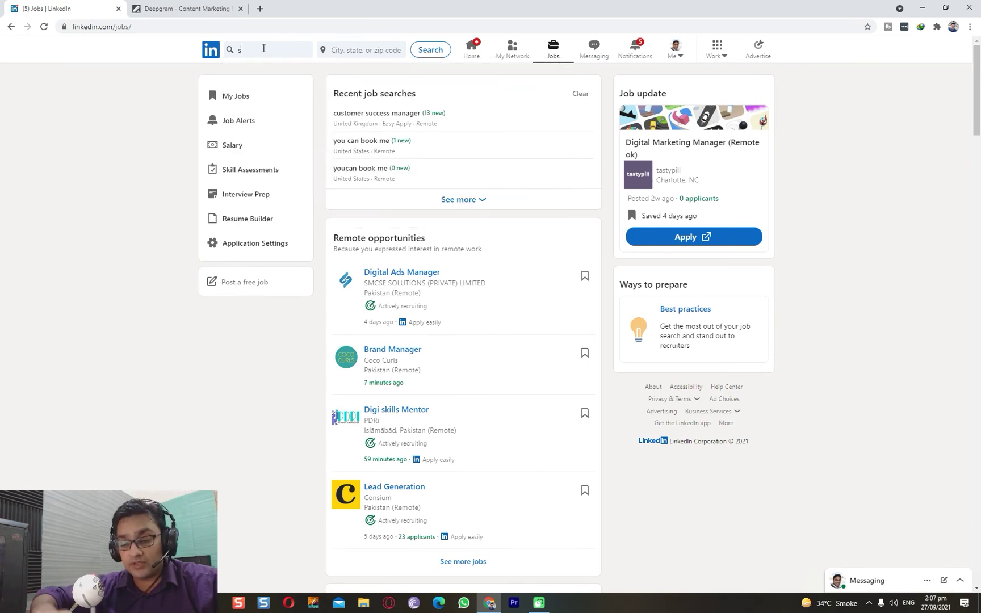
type("eo manager")
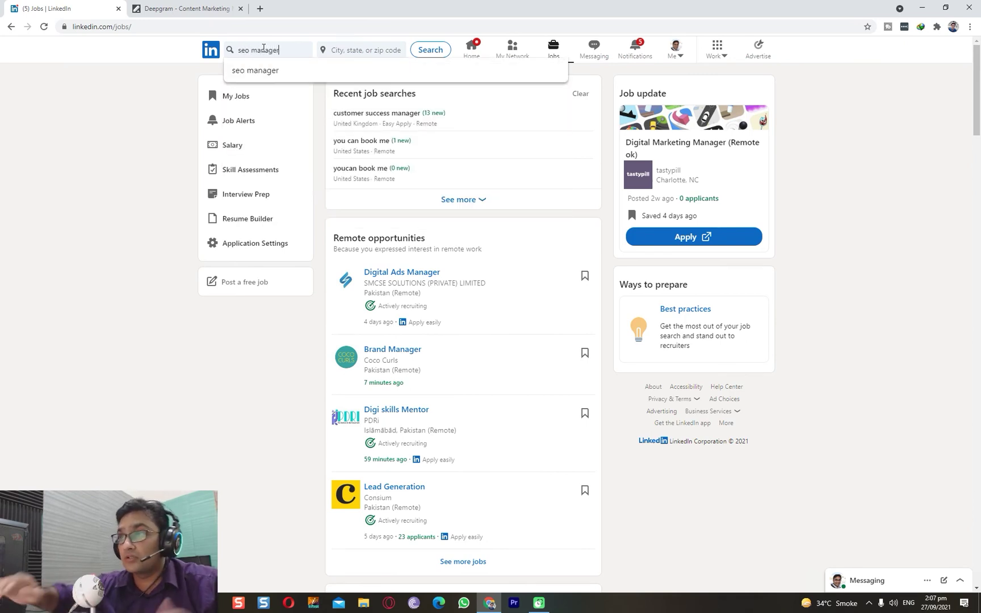
left_click(365, 52)
left_click(330, 209)
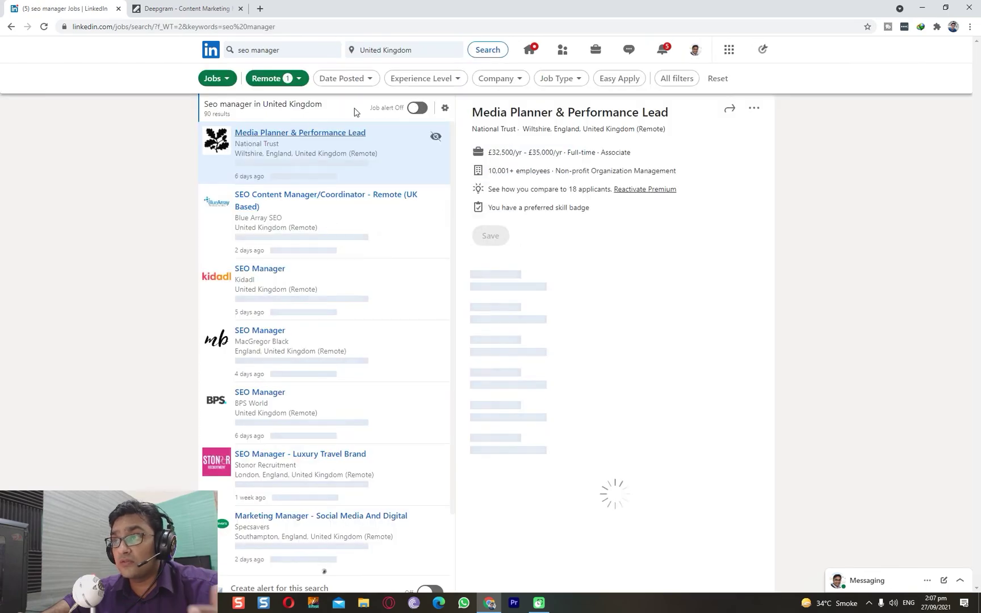
left_click(414, 111)
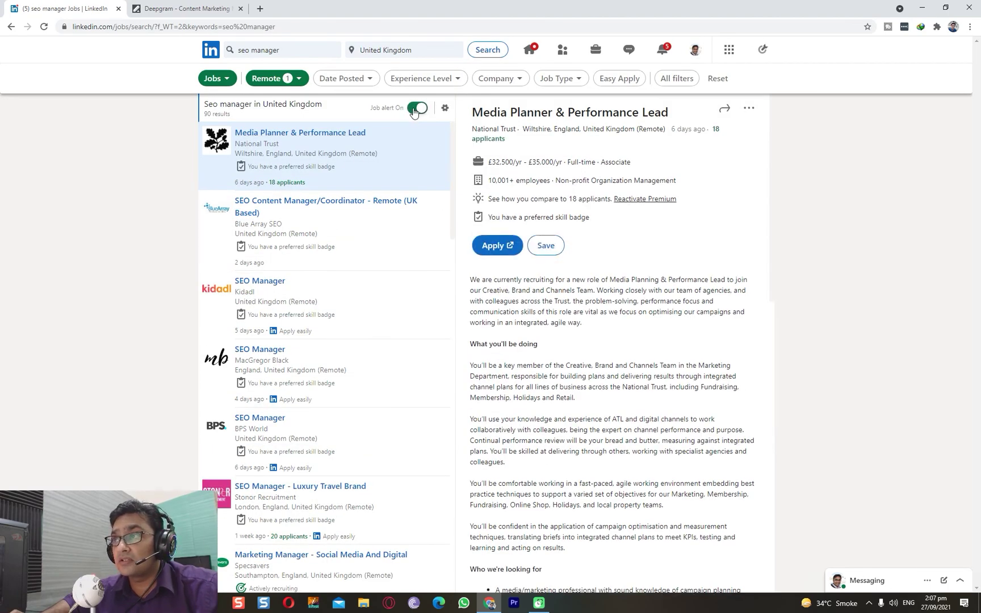
- Change the search location from United Kingdom to United States and rerun the search
left_click(429, 47)
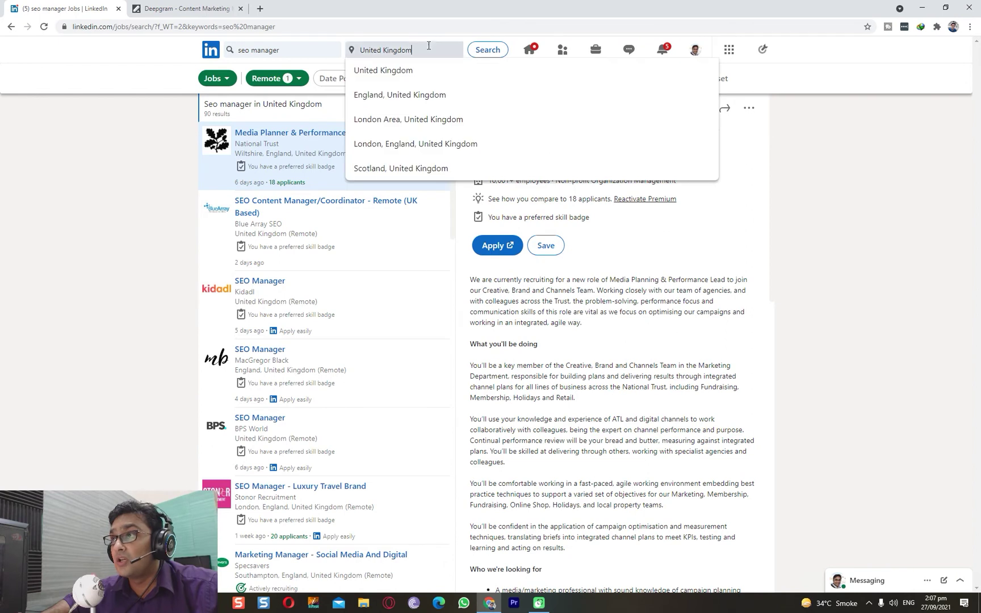
key("ctrl+shift+Left")
key("ctrl+shift+Left")
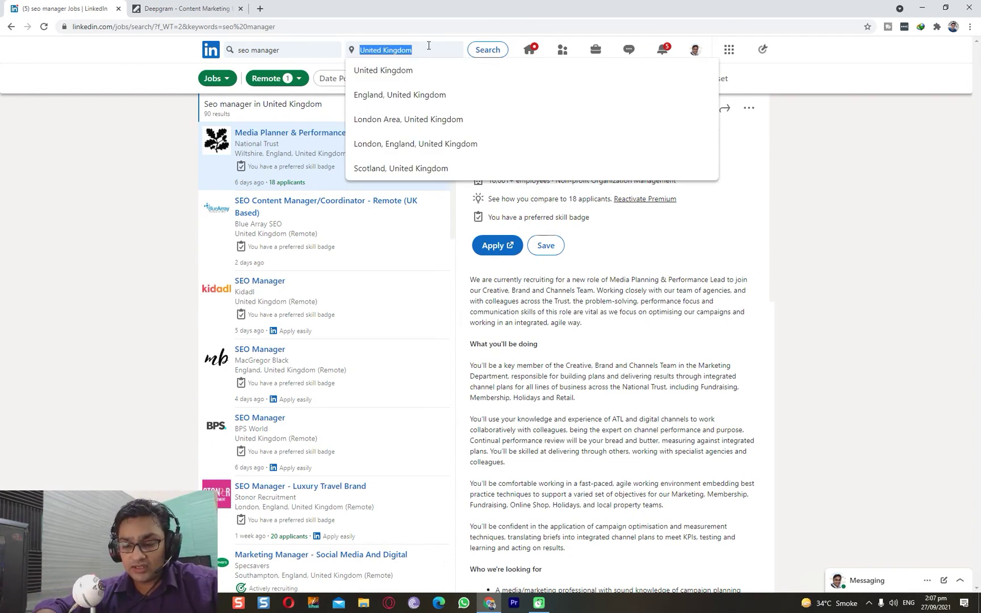
type("united sta")
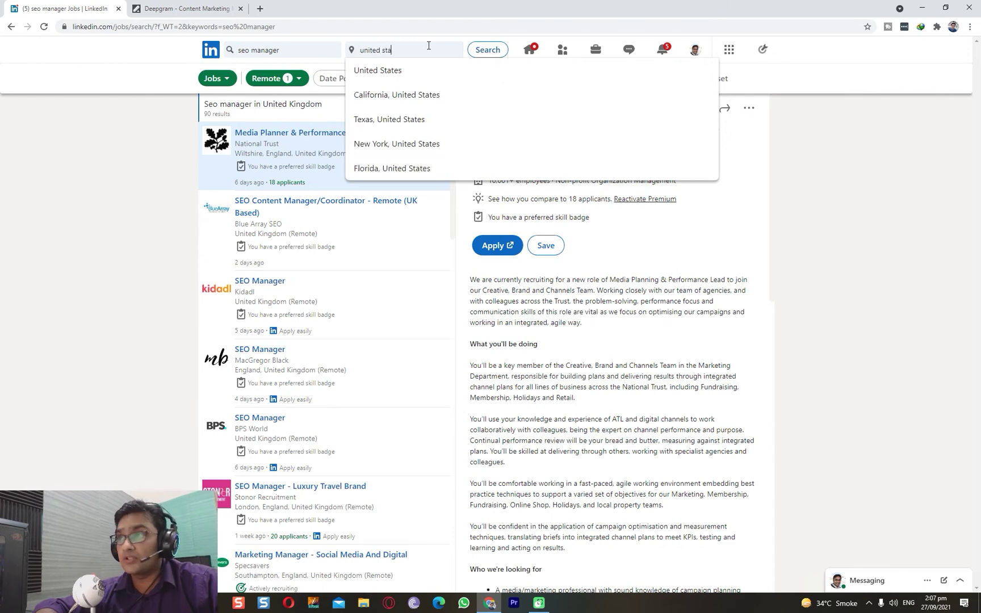
left_click(431, 72)
left_click(487, 50)
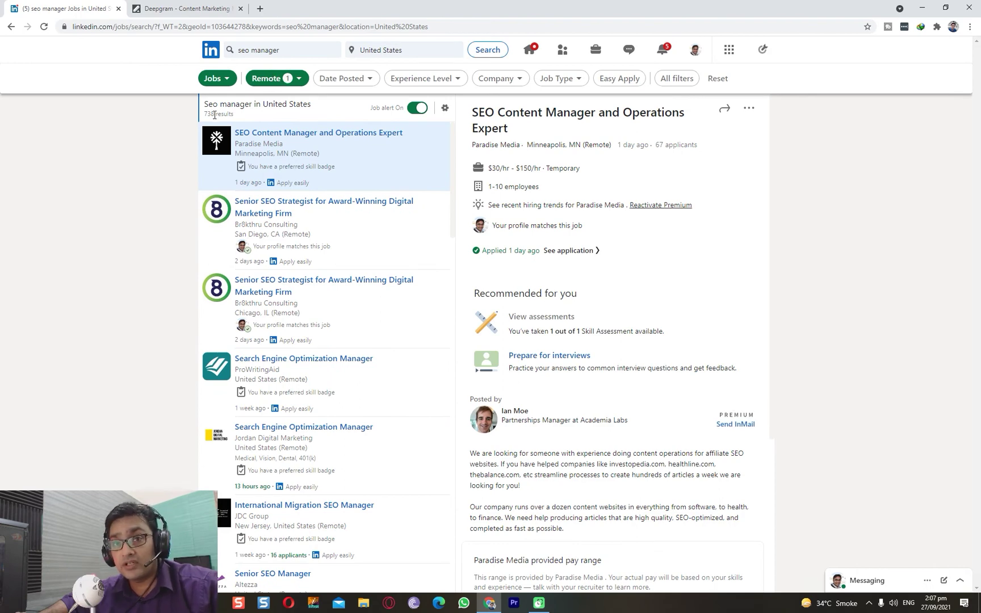
- Browse the results, viewing the HawkSEM and Twitter Integrated Marketing, Senior Mgr jobs
scroll(330, 321, "down", 5)
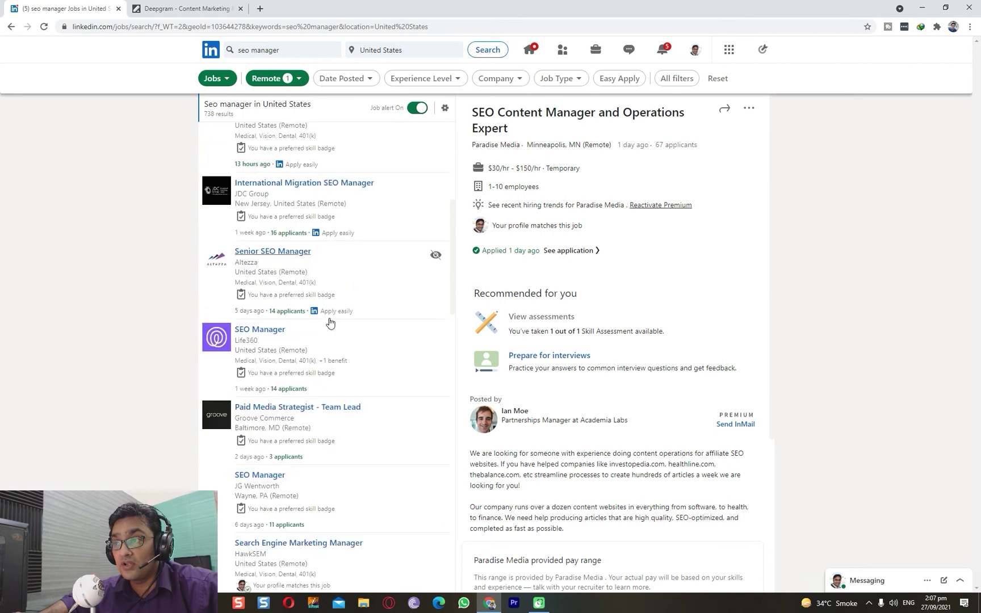
scroll(330, 321, "down", 3)
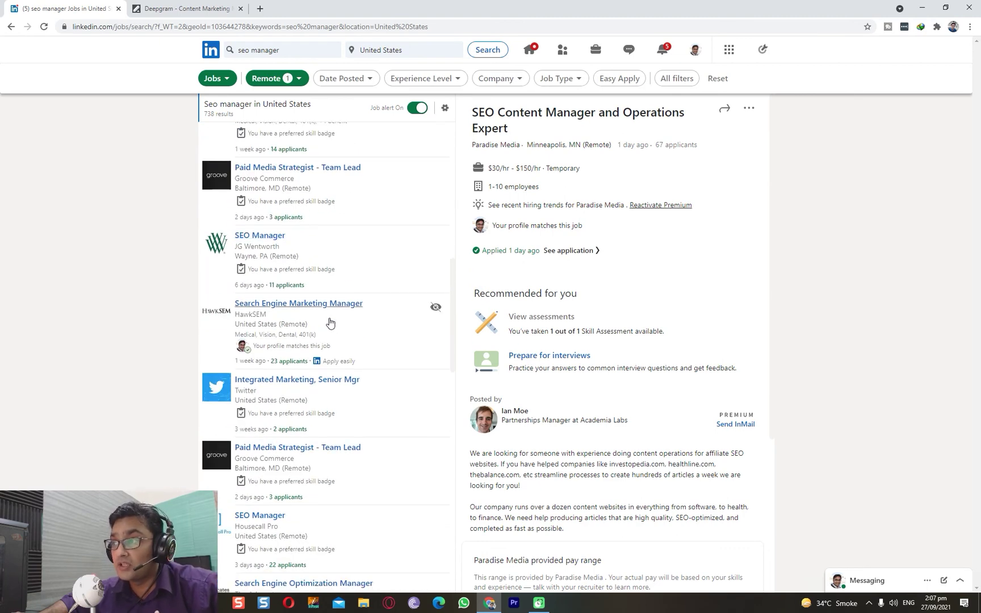
scroll(329, 321, "down", 4)
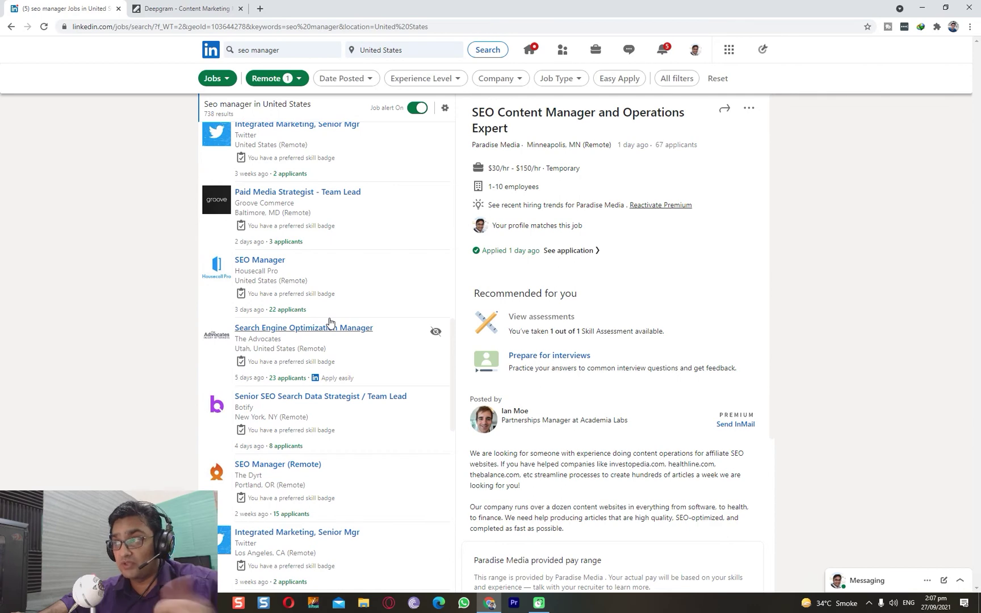
scroll(330, 322, "up", 3)
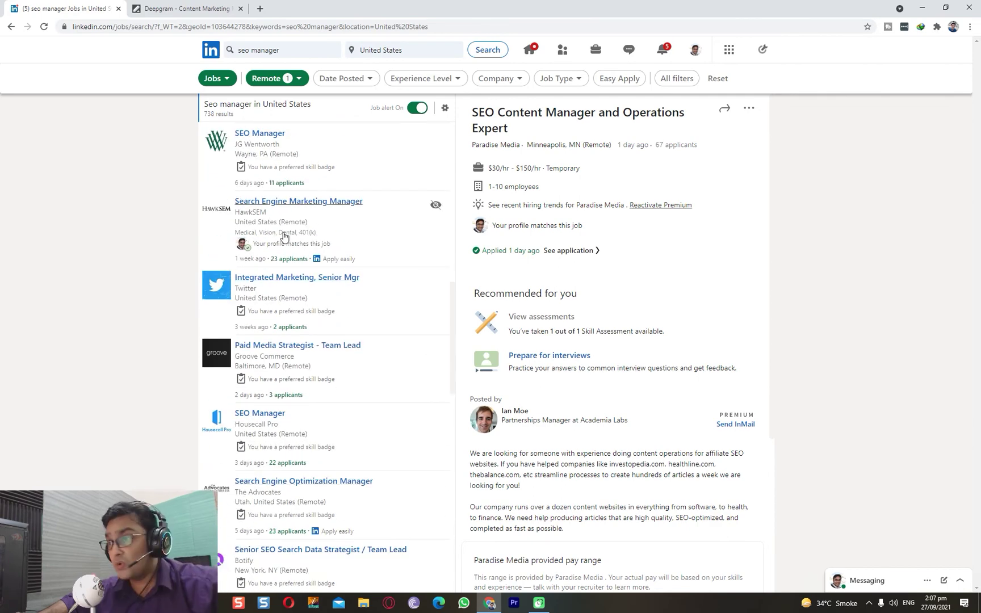
left_click(284, 263)
left_click(252, 299)
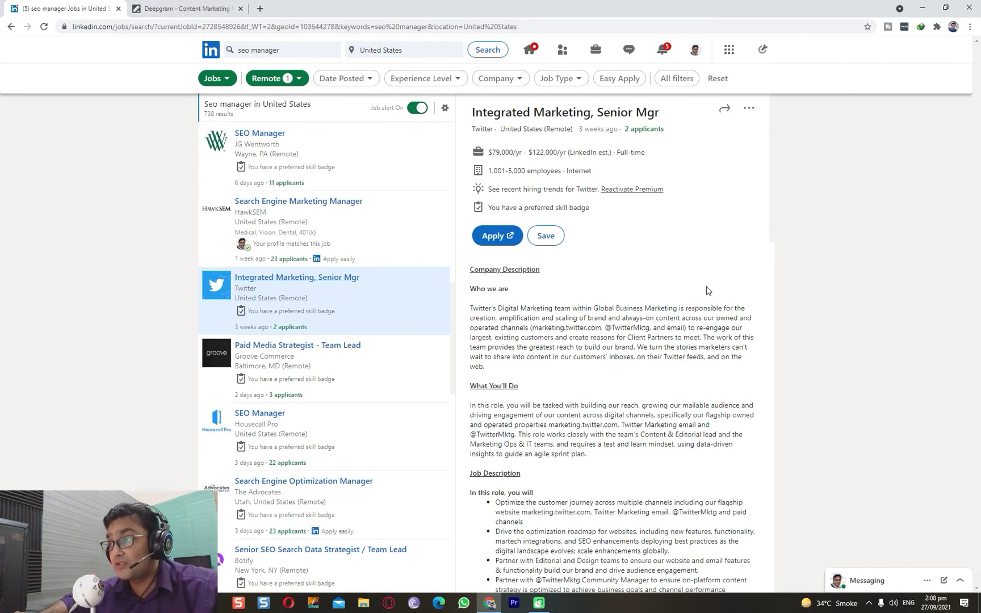
scroll(245, 227, "up", 5)
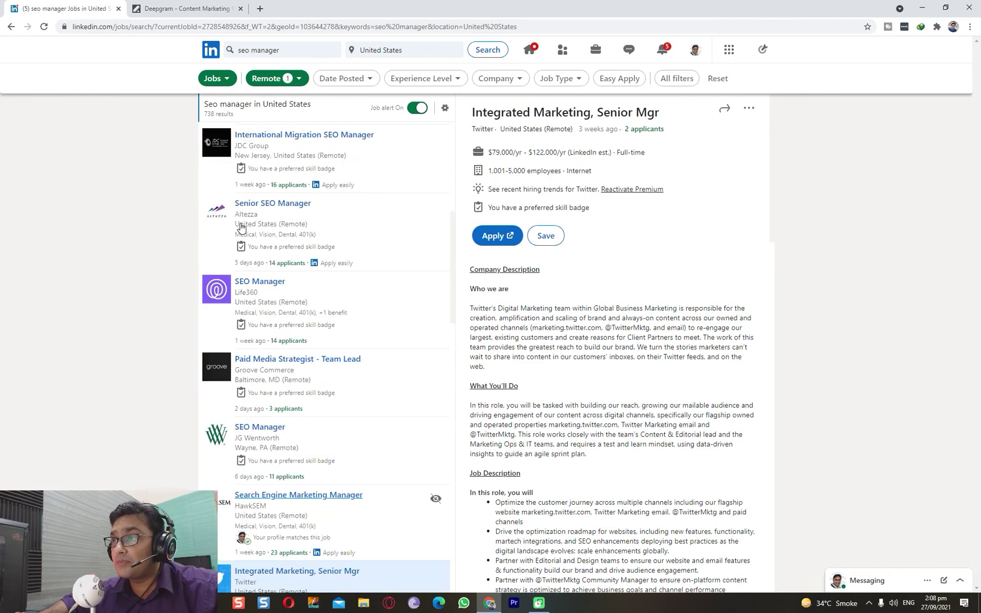
scroll(416, 289, "down", 2)
scroll(379, 294, "down", 1)
scroll(380, 294, "down", 1)
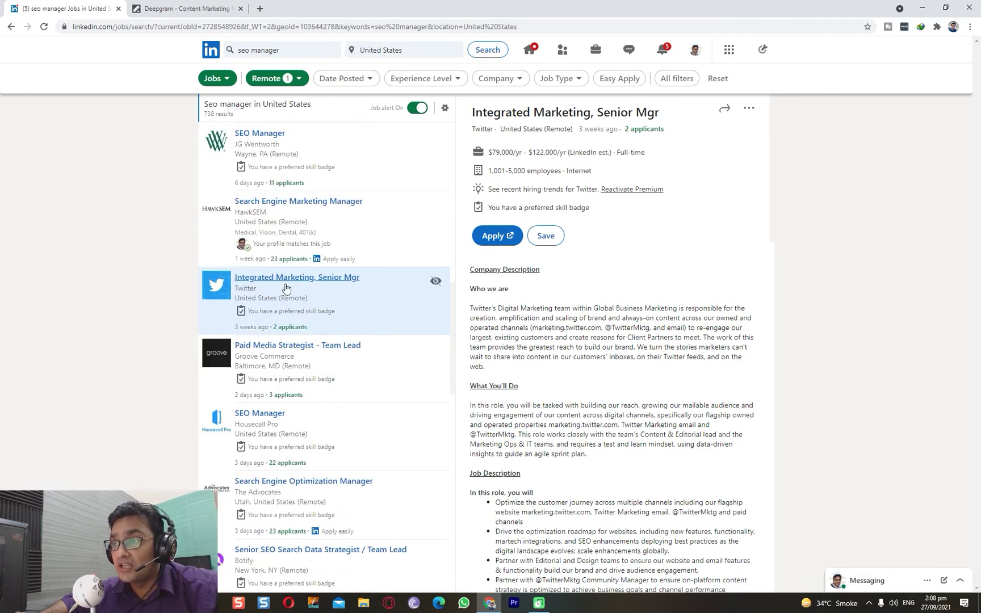
scroll(285, 313, "down", 4)
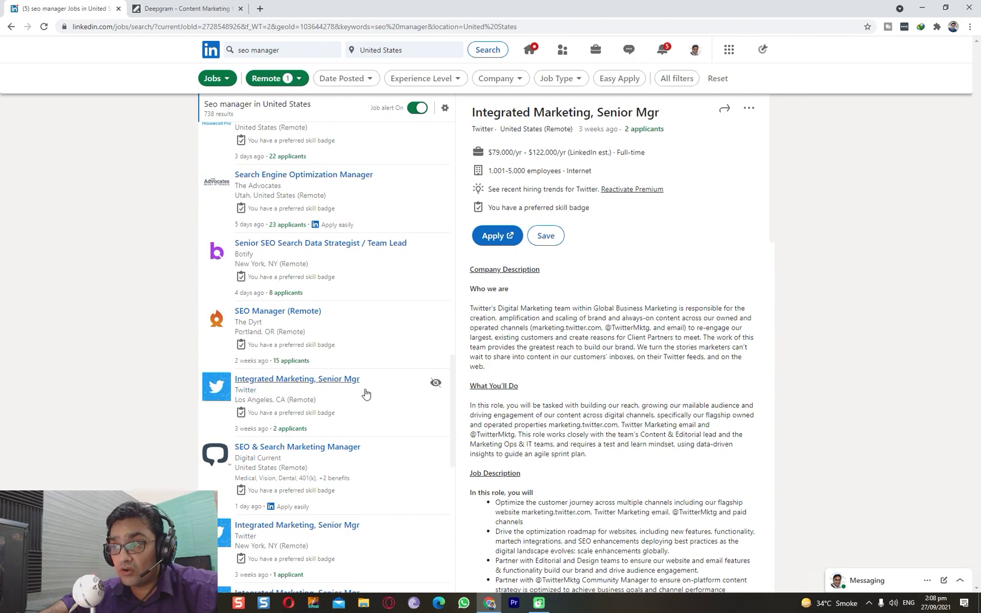
scroll(339, 287, "up", 4)
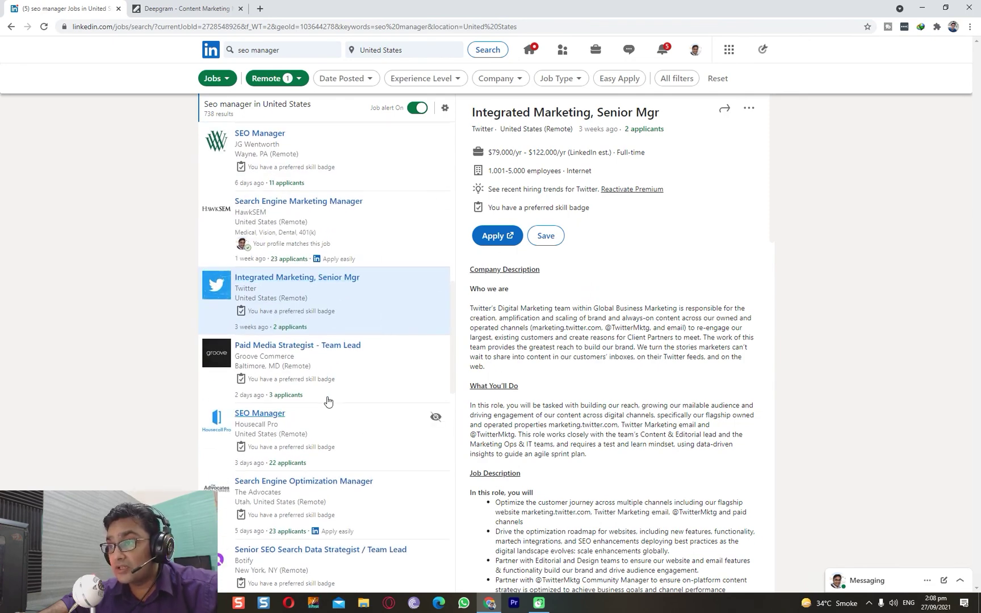
scroll(318, 384, "down", 3)
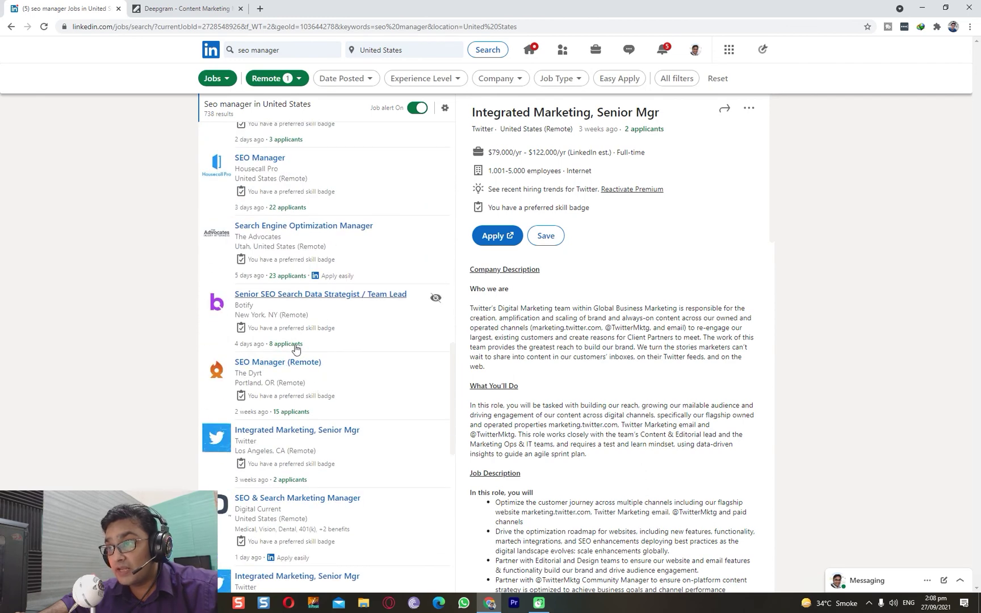
scroll(351, 338, "down", 1)
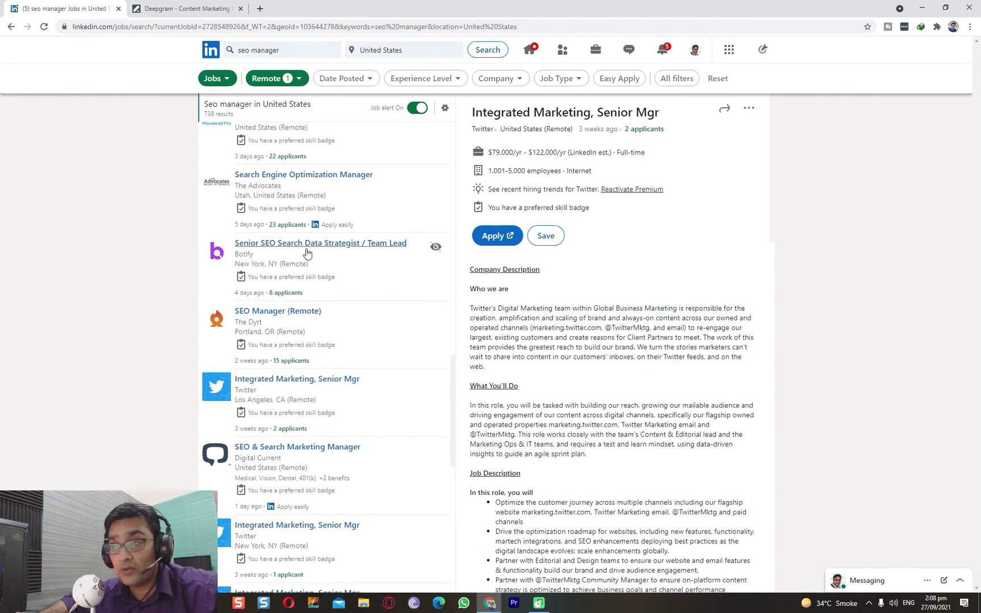
- Submit an Easy Apply application for The Advocates' Search Engine Optimization Manager job
left_click(329, 230)
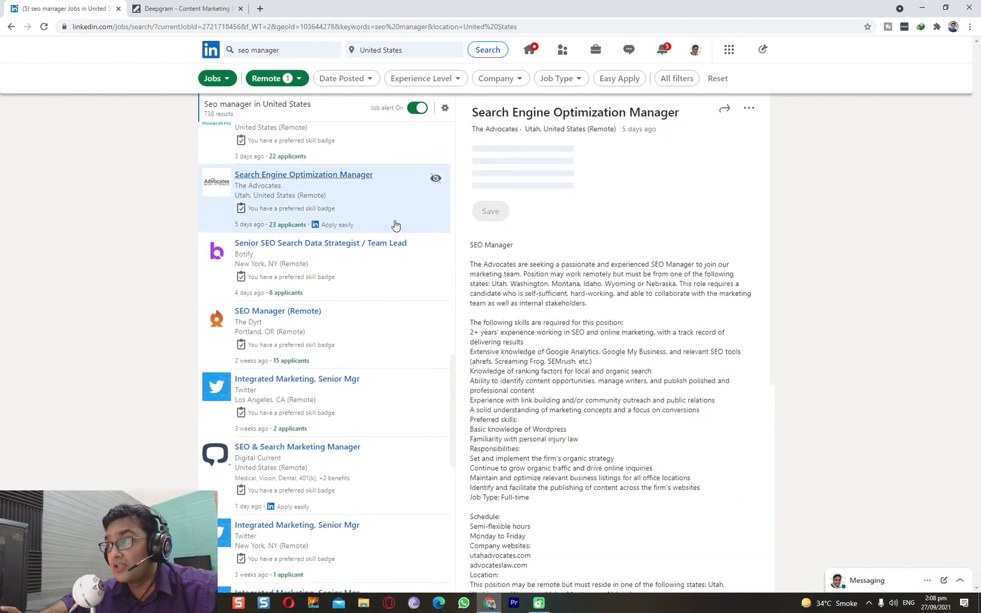
left_click(507, 241)
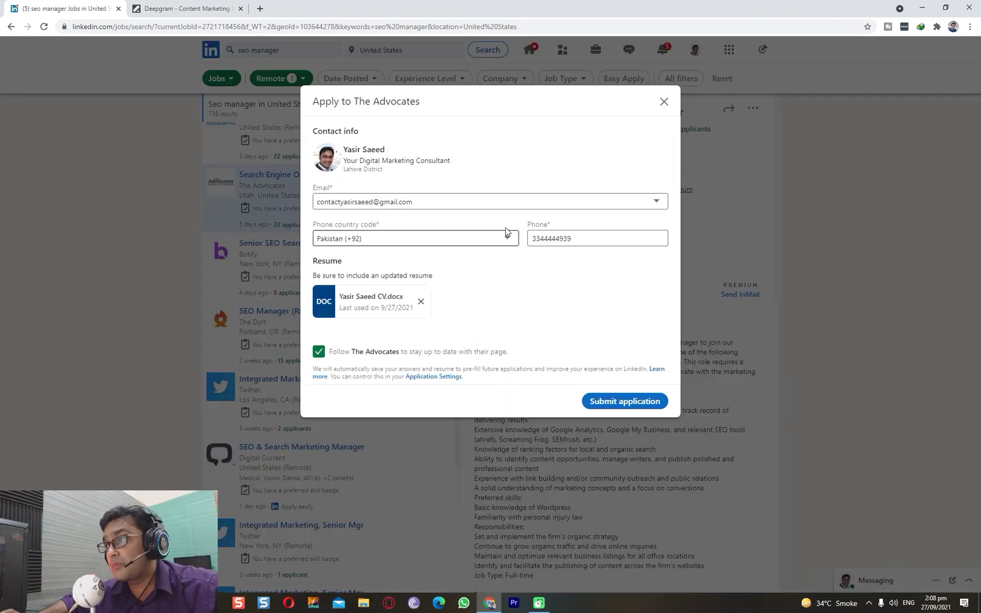
left_click(627, 403)
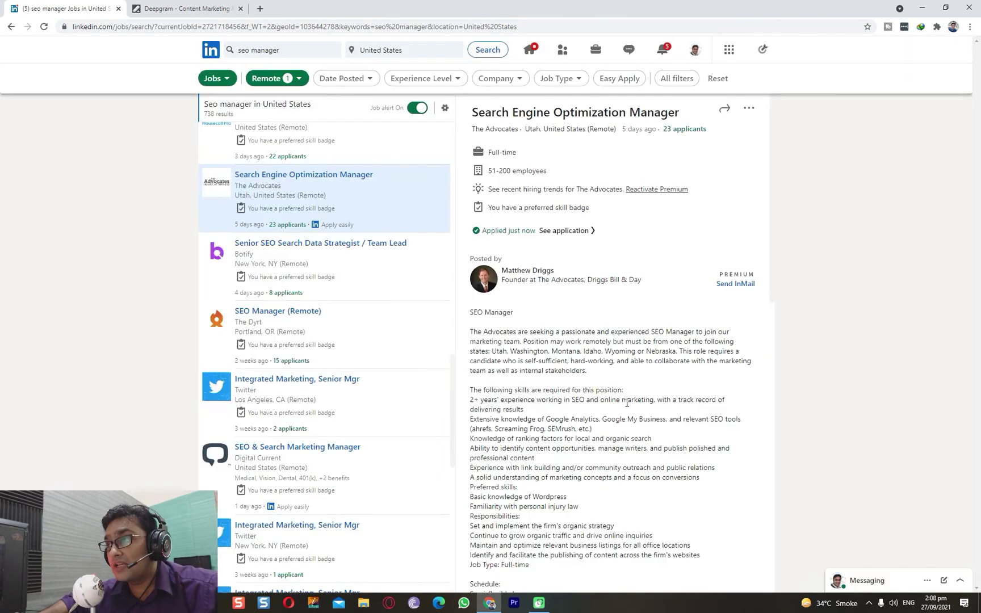